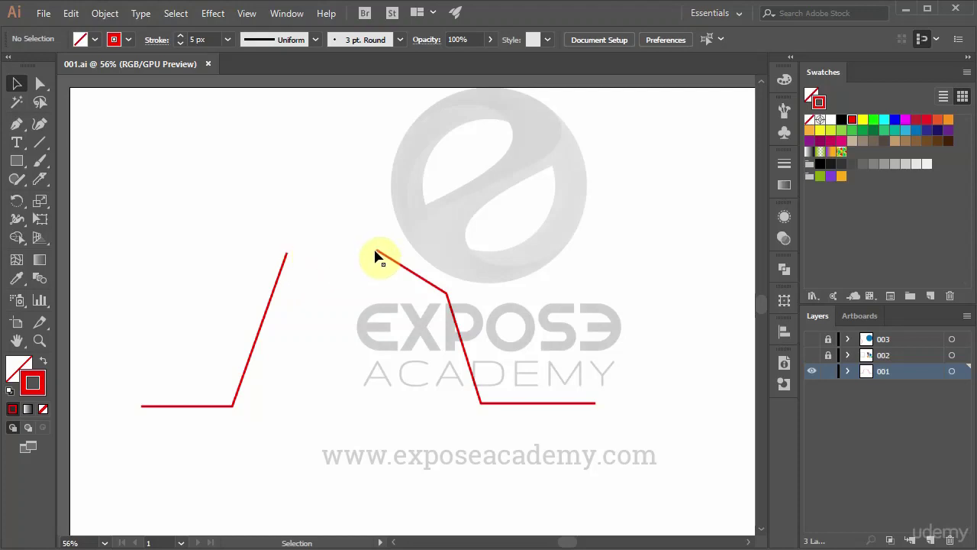
# Step: Direct-select the top endpoints of both red paths together
pyautogui.click(41, 83)
pyautogui.click(287, 254)
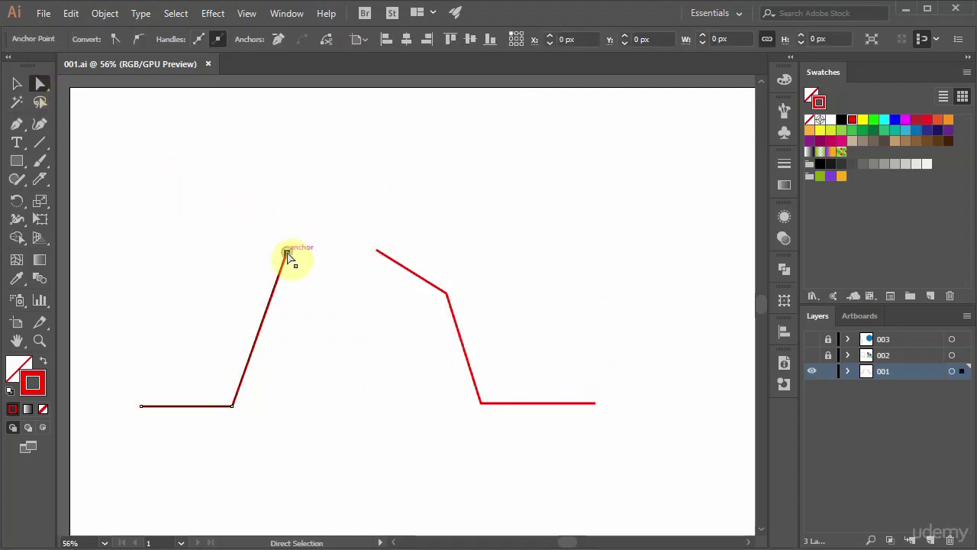
pyautogui.keyDown('shift'); pyautogui.click(376, 251); pyautogui.keyUp('shift')
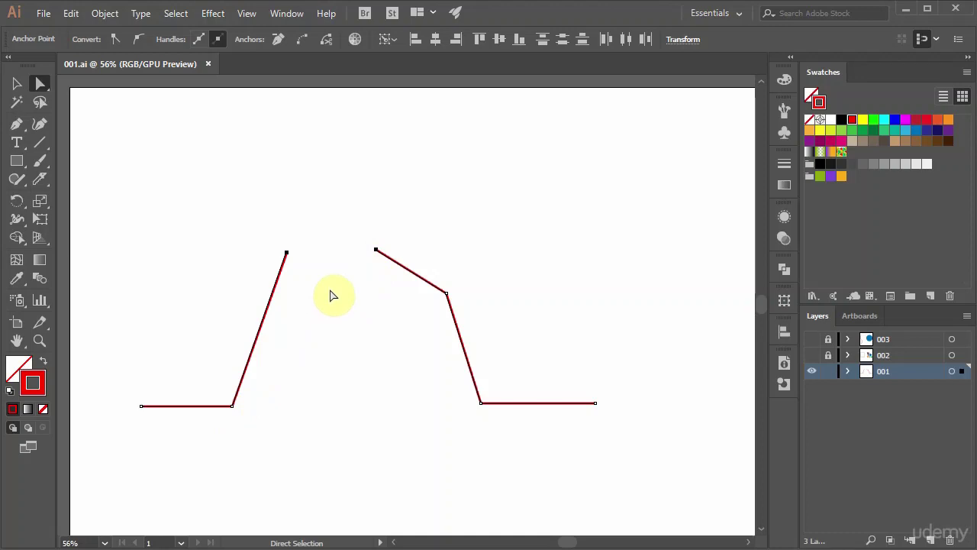
pyautogui.click(105, 15)
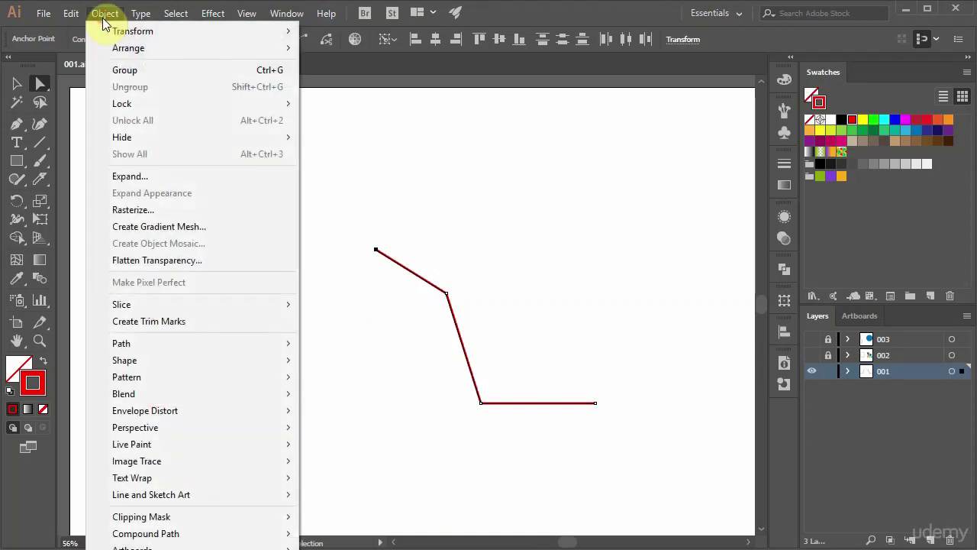
pyautogui.moveTo(239, 341)
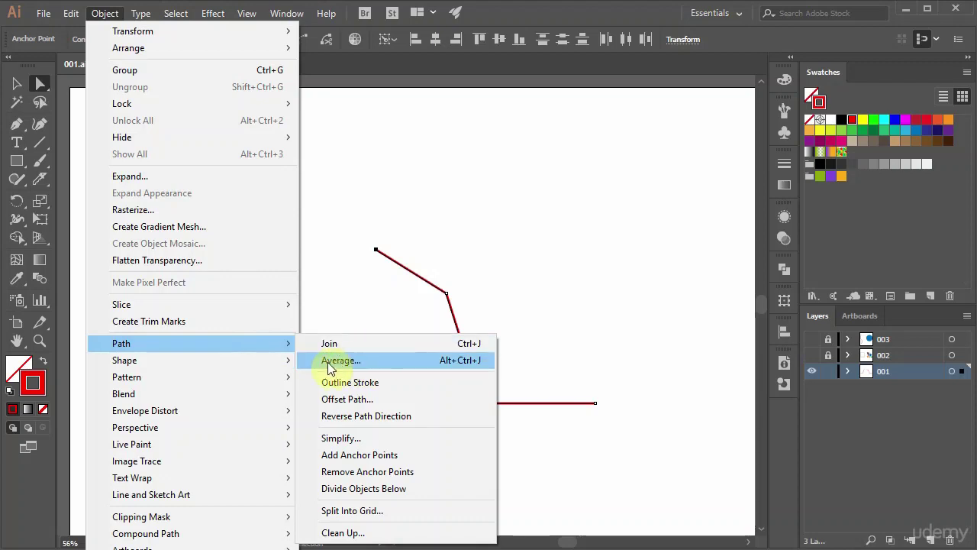
pyautogui.click(347, 364)
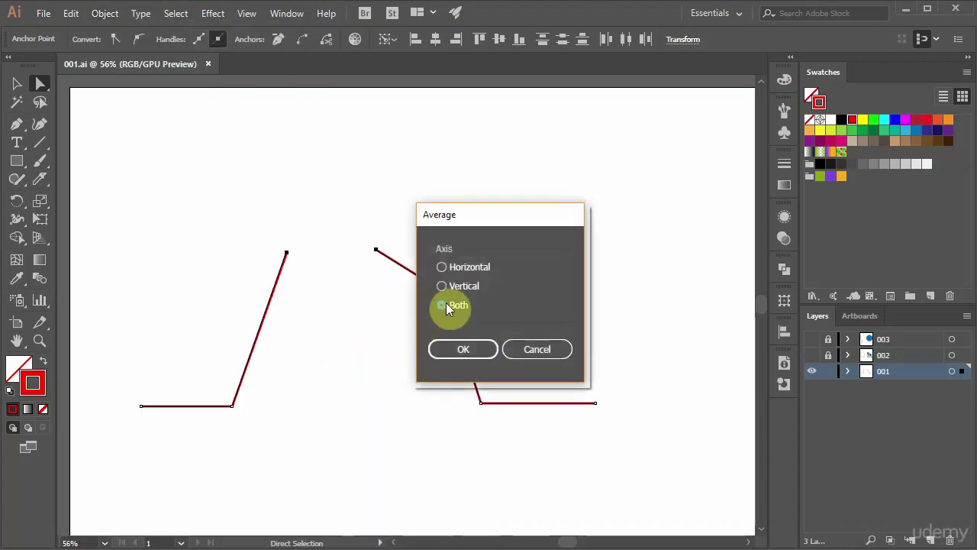
pyautogui.click(461, 349)
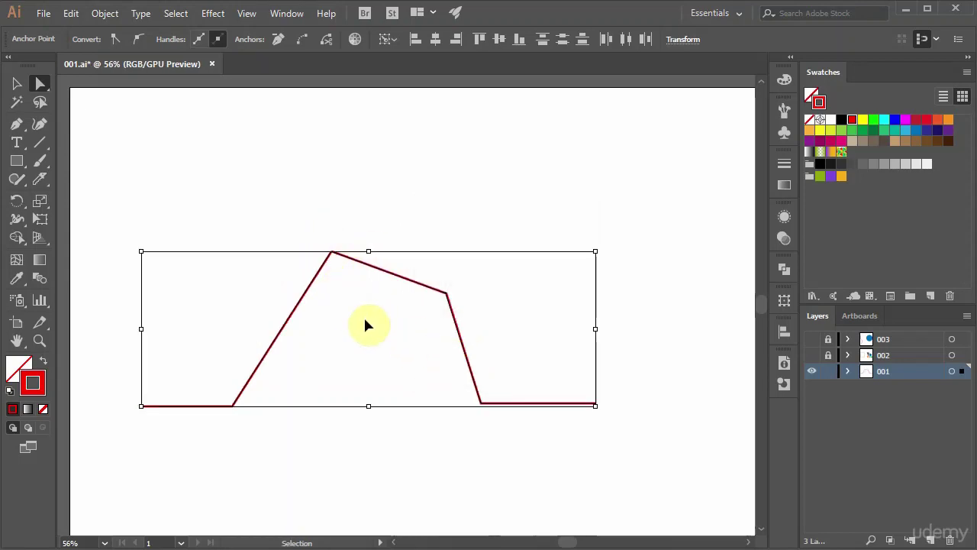
pyautogui.hotkey('ctrl', 'z')
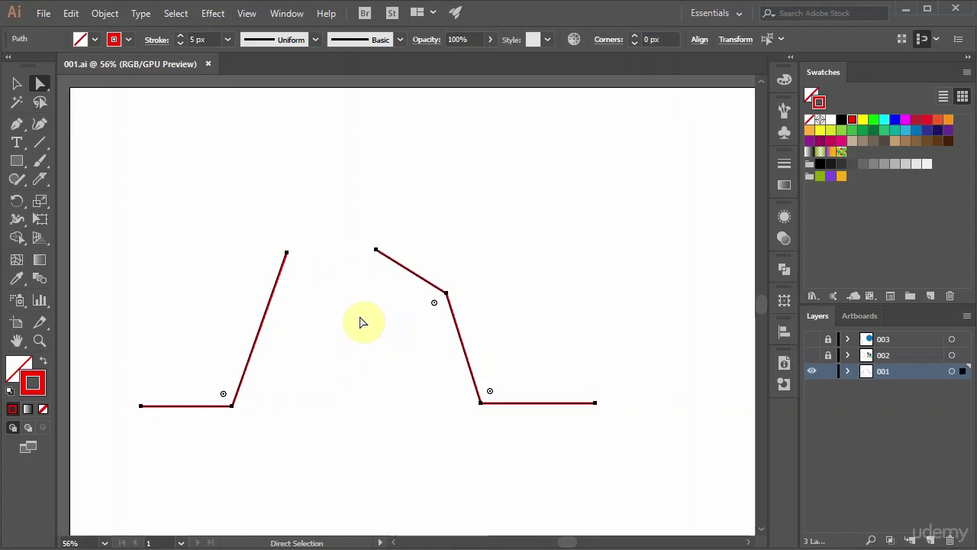
pyautogui.click(333, 275)
pyautogui.moveTo(253, 205); pyautogui.dragTo(384, 281)
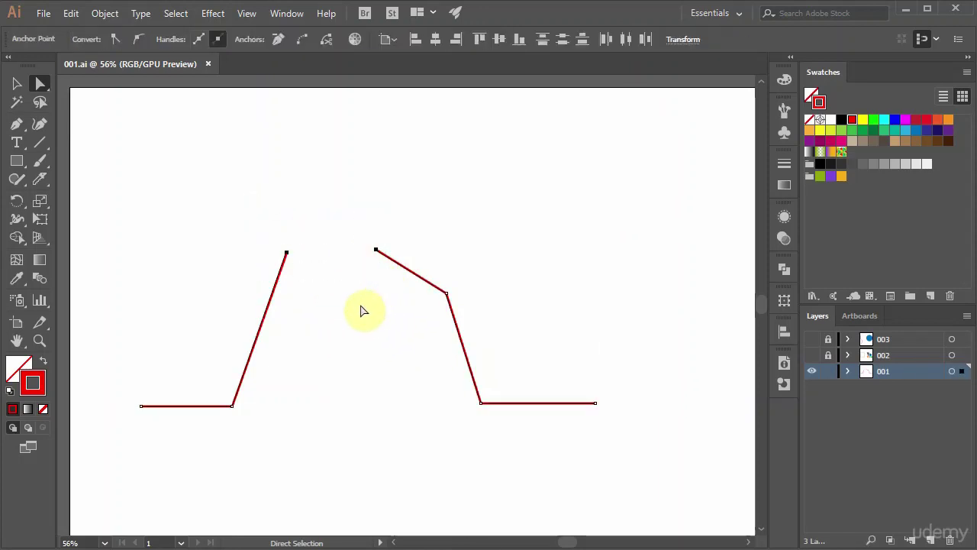
pyautogui.press('ctrl')
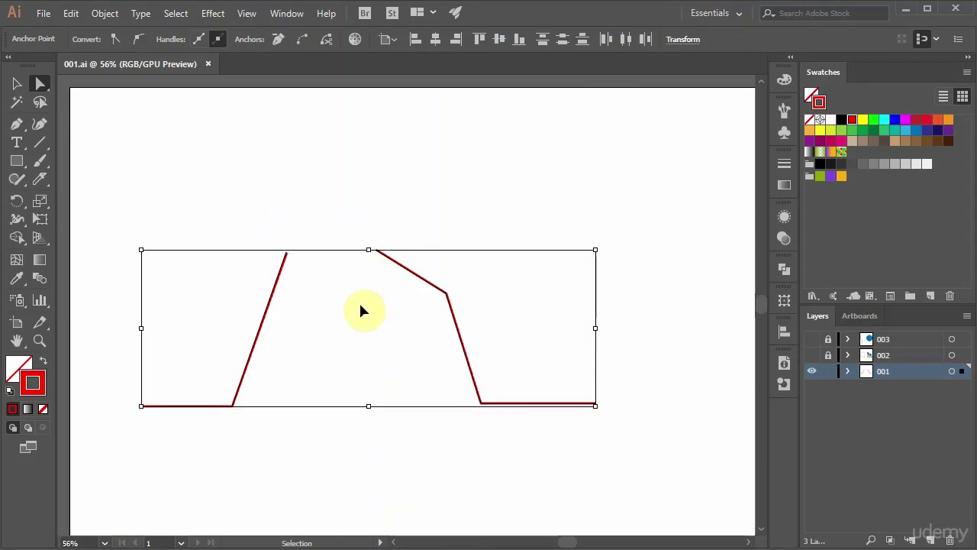
pyautogui.hotkey('ctrl', 'alt', 'j')
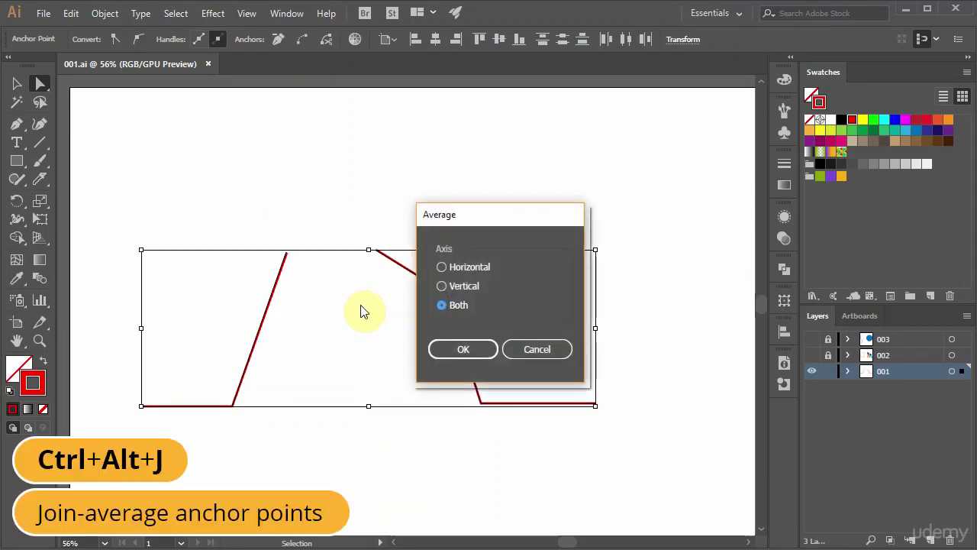
pyautogui.click(456, 349)
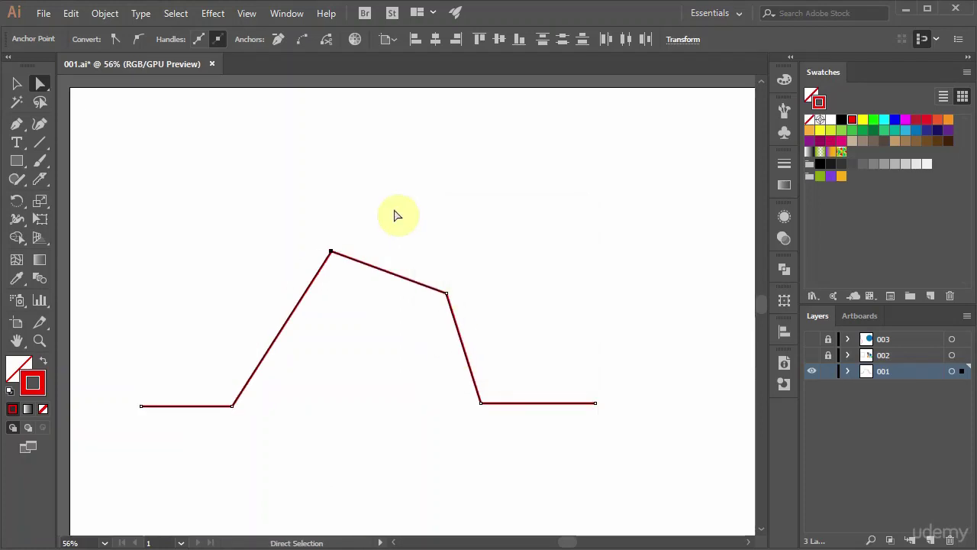
pyautogui.hotkey('ctrl', 'z')
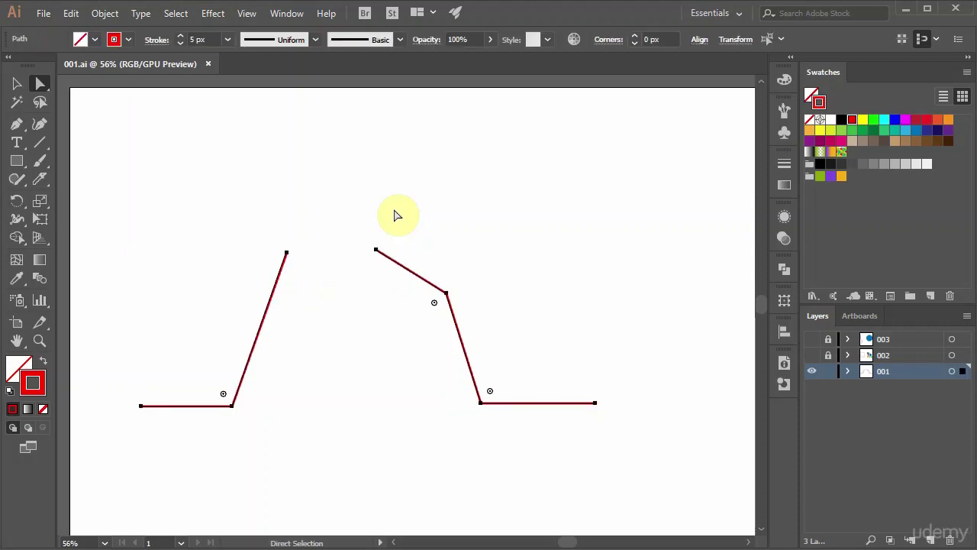
pyautogui.click(323, 213)
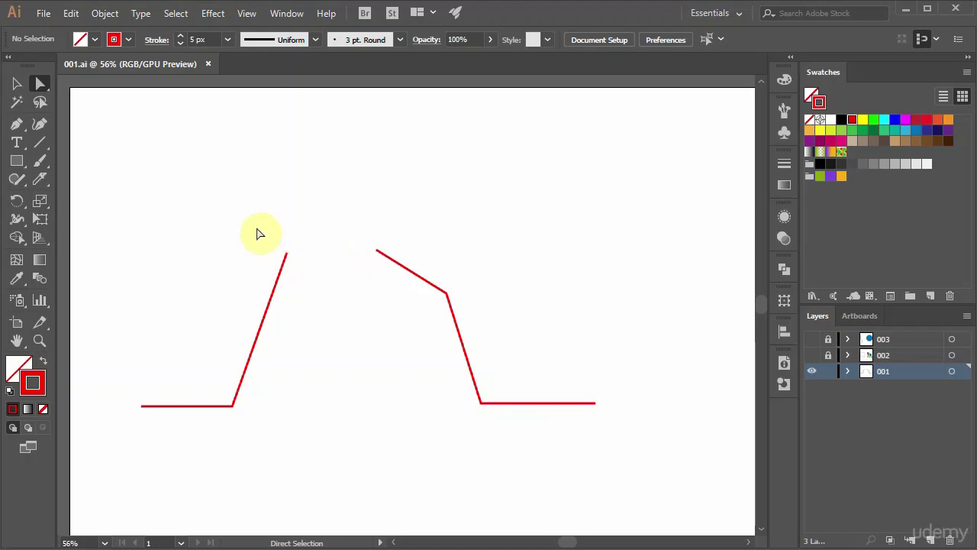
pyautogui.moveTo(256, 228); pyautogui.dragTo(395, 280)
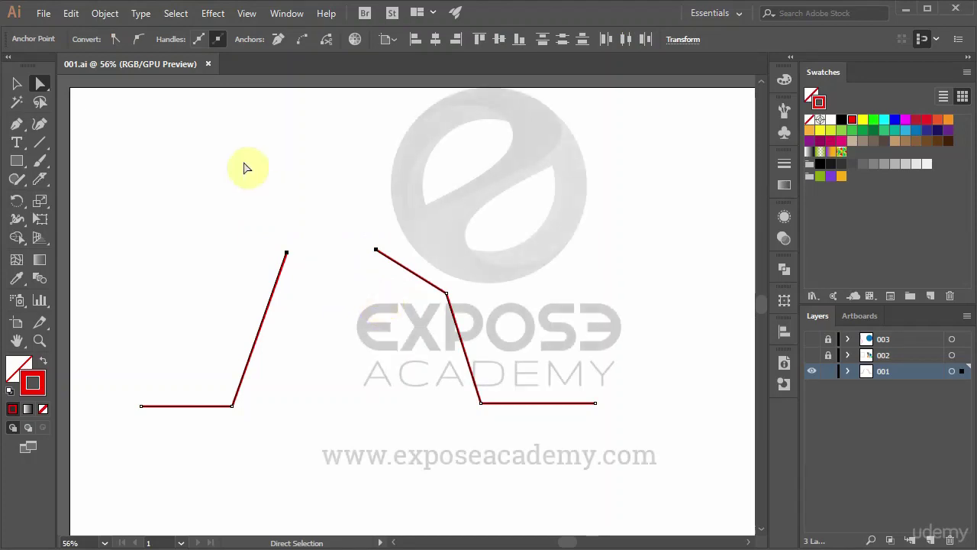
pyautogui.click(105, 13)
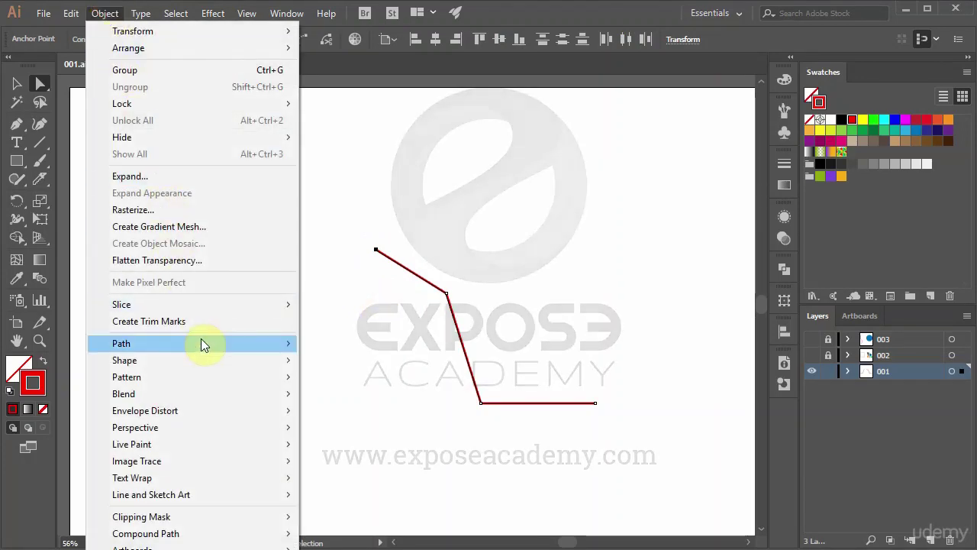
pyautogui.moveTo(203, 345)
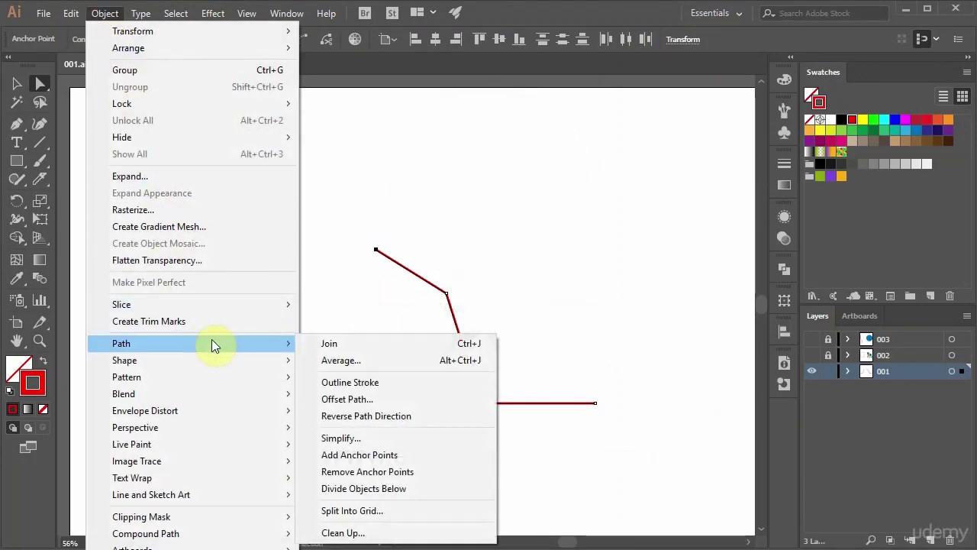
pyautogui.click(331, 343)
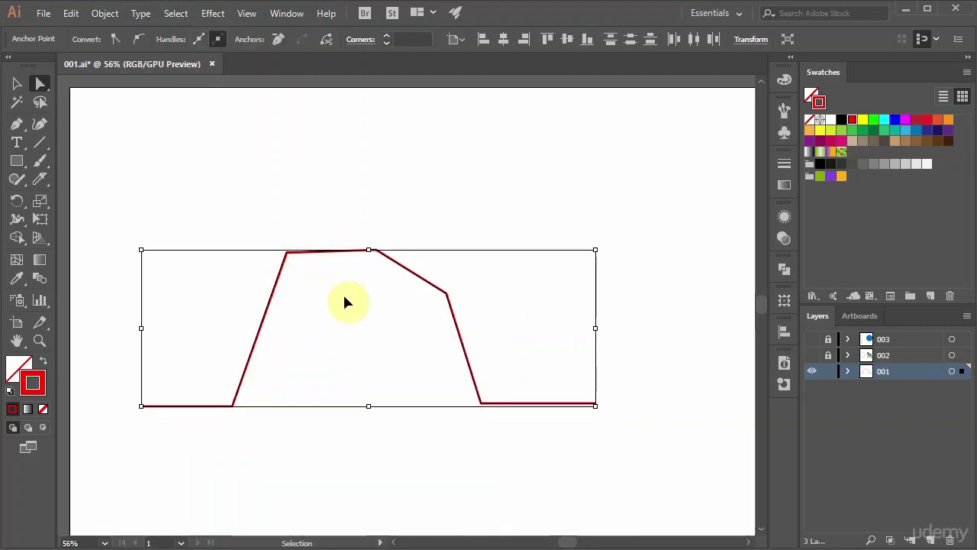
pyautogui.hotkey('ctrl', 'z')
pyautogui.moveTo(254, 222); pyautogui.dragTo(389, 283)
pyautogui.hotkey('ctrl', 'j')
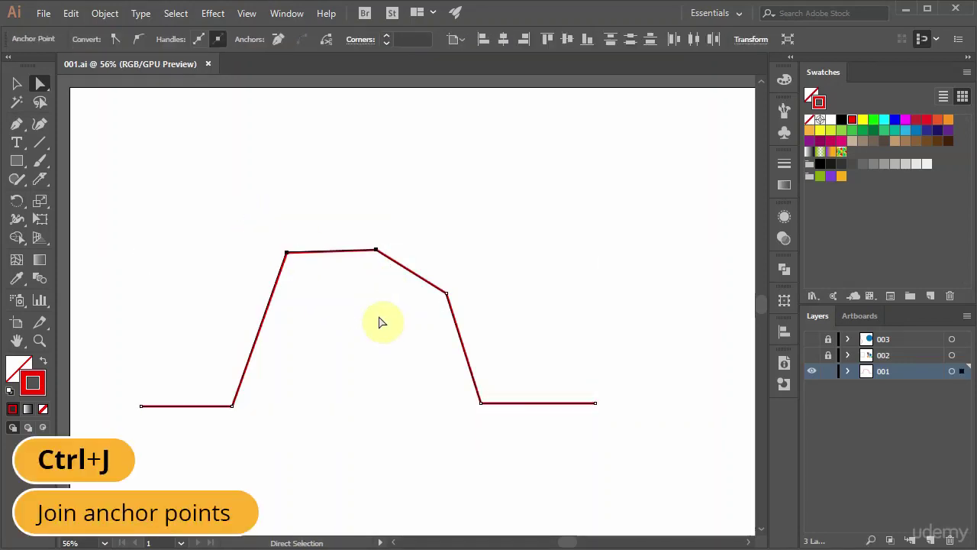
pyautogui.hotkey('ctrl', 'z')
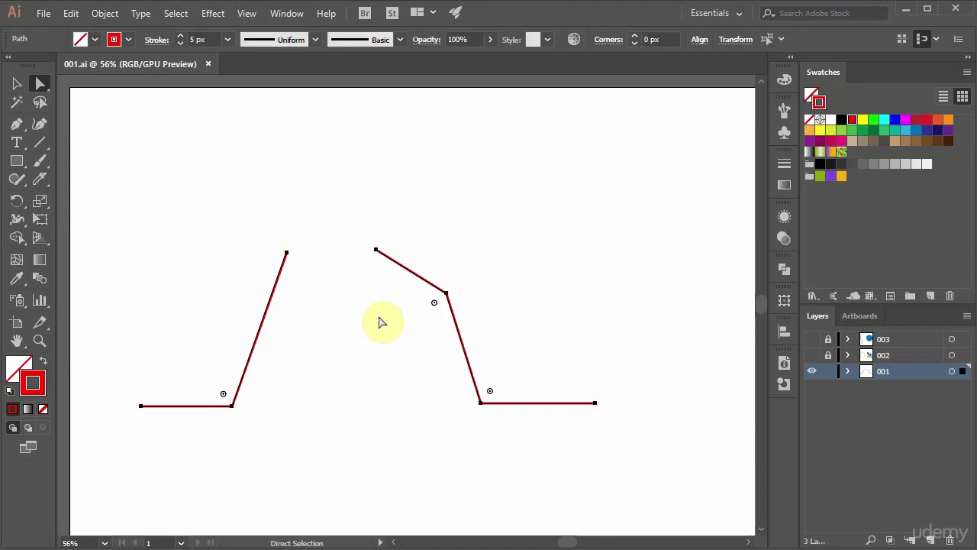
pyautogui.moveTo(264, 222); pyautogui.dragTo(386, 273)
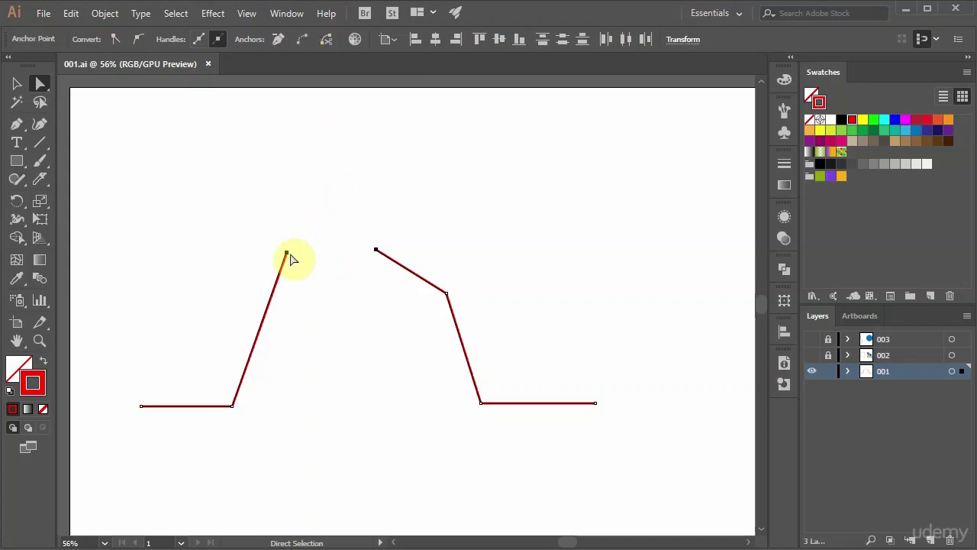
pyautogui.click(303, 39)
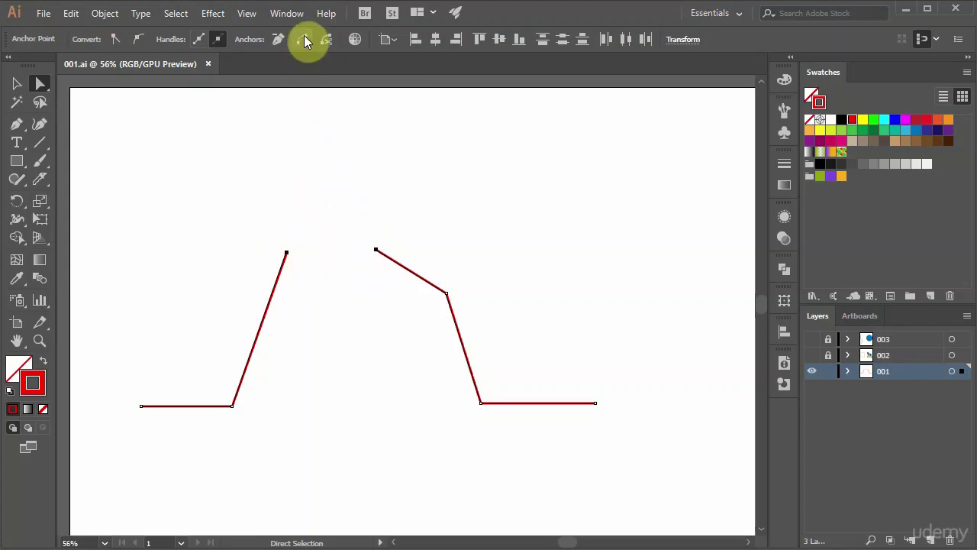
pyautogui.click(346, 259)
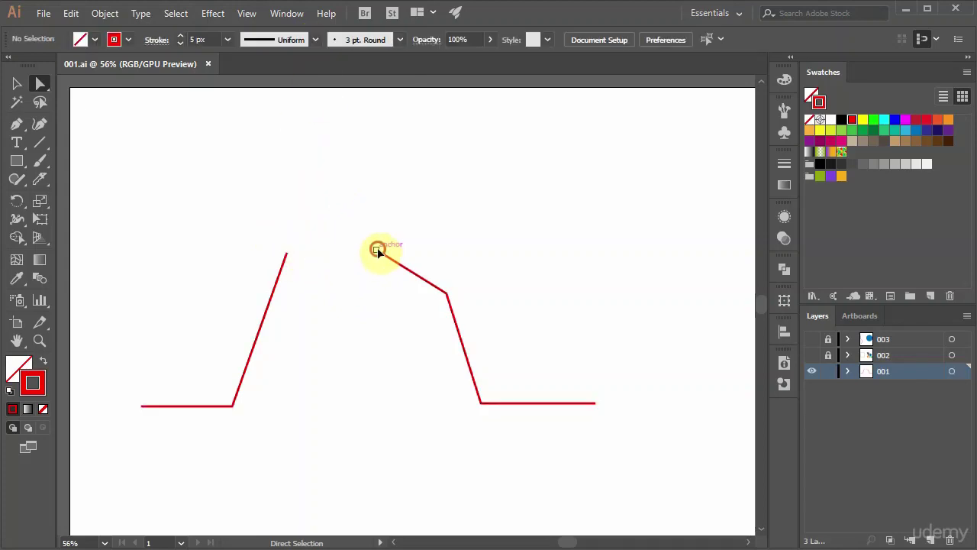
pyautogui.click(375, 251)
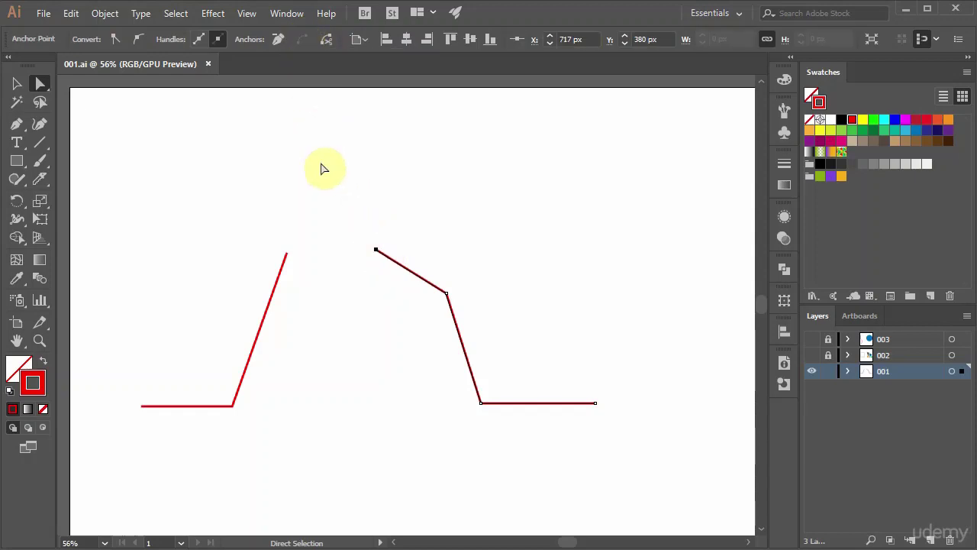
pyautogui.keyDown('shift'); pyautogui.click(287, 255); pyautogui.keyUp('shift')
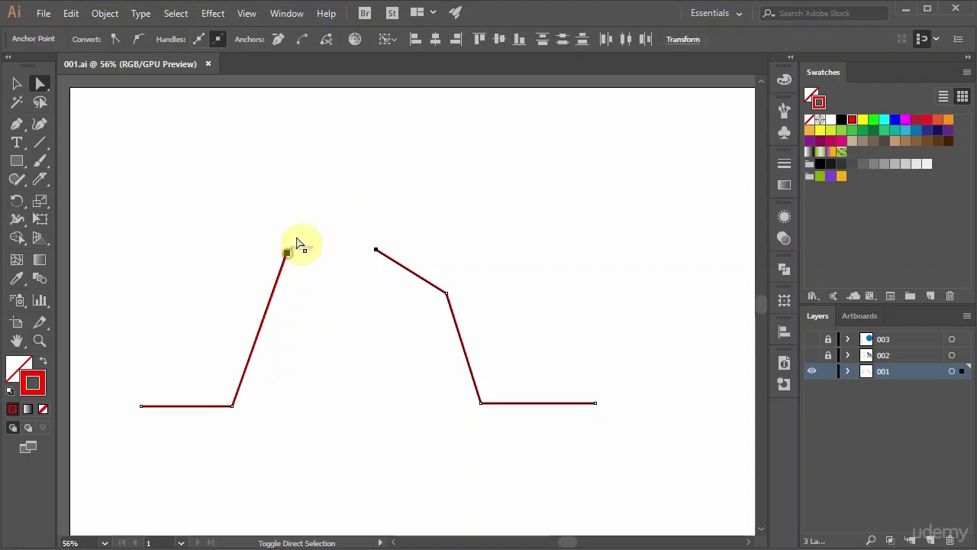
pyautogui.click(302, 44)
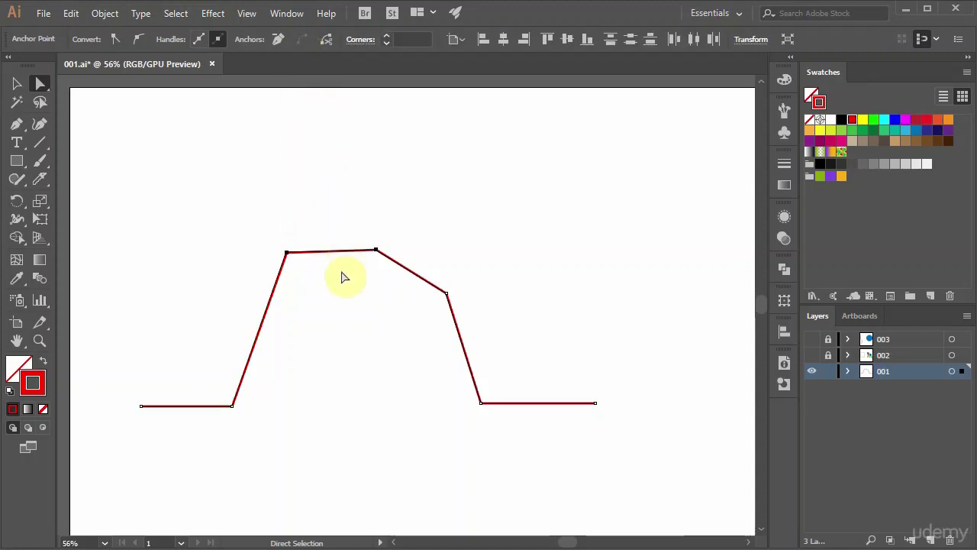
pyautogui.hotkey('ctrl', 'z')
pyautogui.click(234, 242)
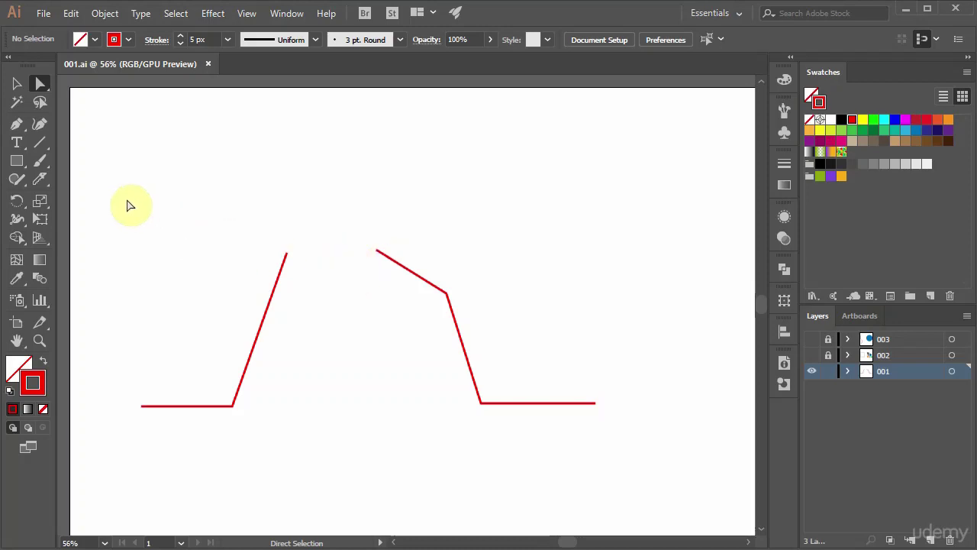
# Step: Join the two red paths at their top endpoints with the Pen tool into one peaked line
pyautogui.click(17, 124)
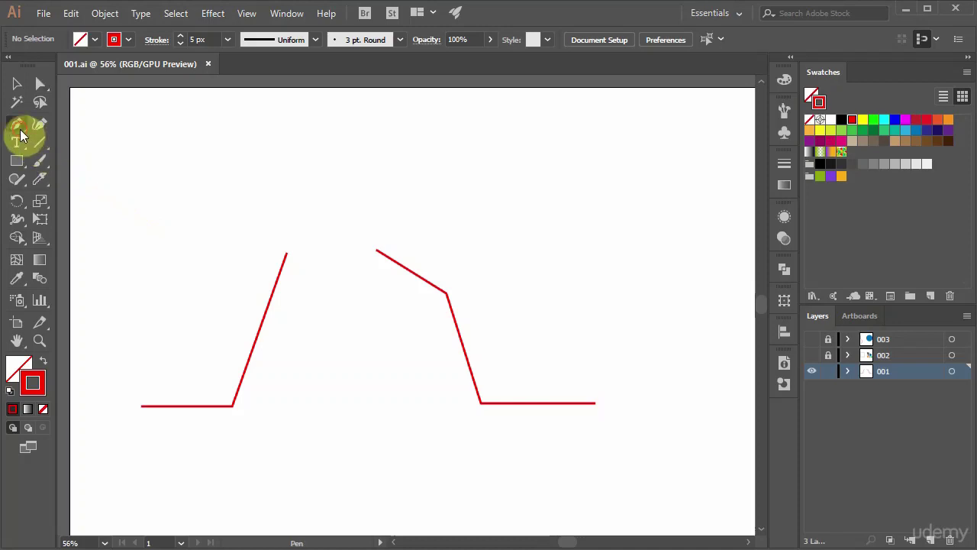
pyautogui.click(287, 253)
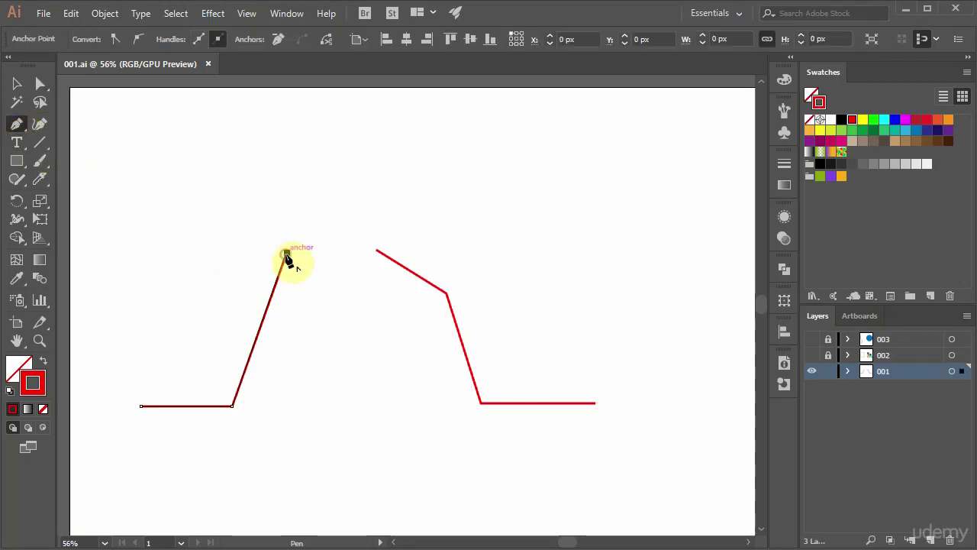
pyautogui.click(377, 249)
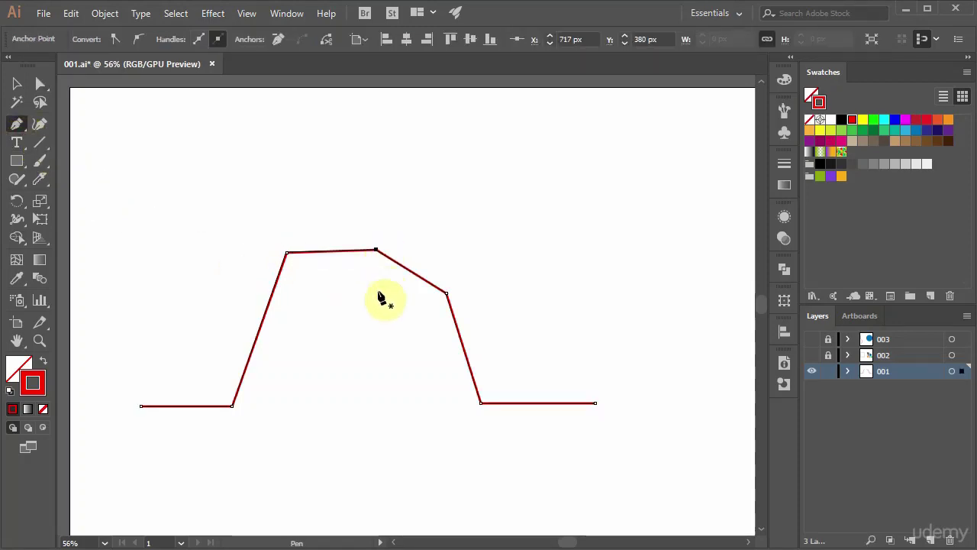
pyautogui.keyDown('ctrl'); pyautogui.click(341, 305); pyautogui.keyUp('ctrl')
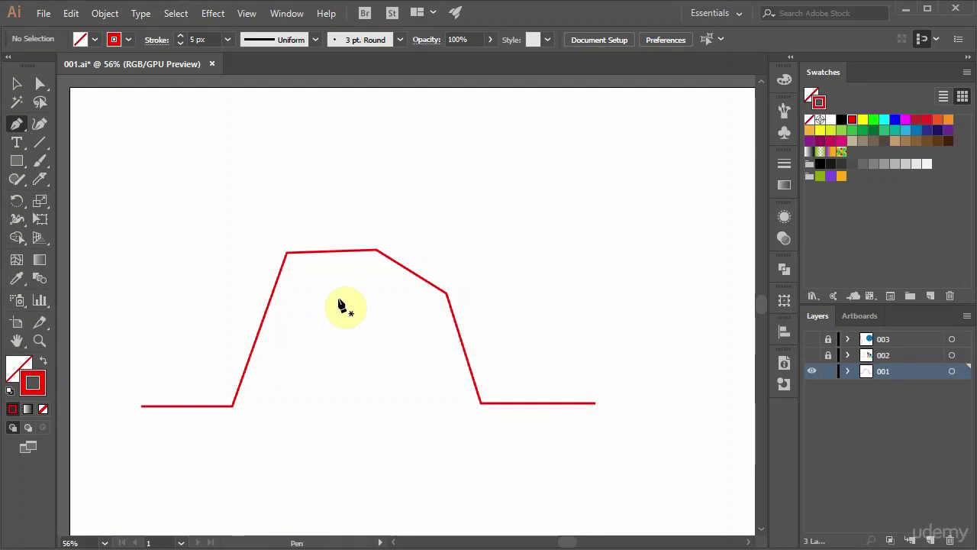
# Step: Cut the red path at its peak anchor, lift the loose end, and show layer 002
pyautogui.press('a')
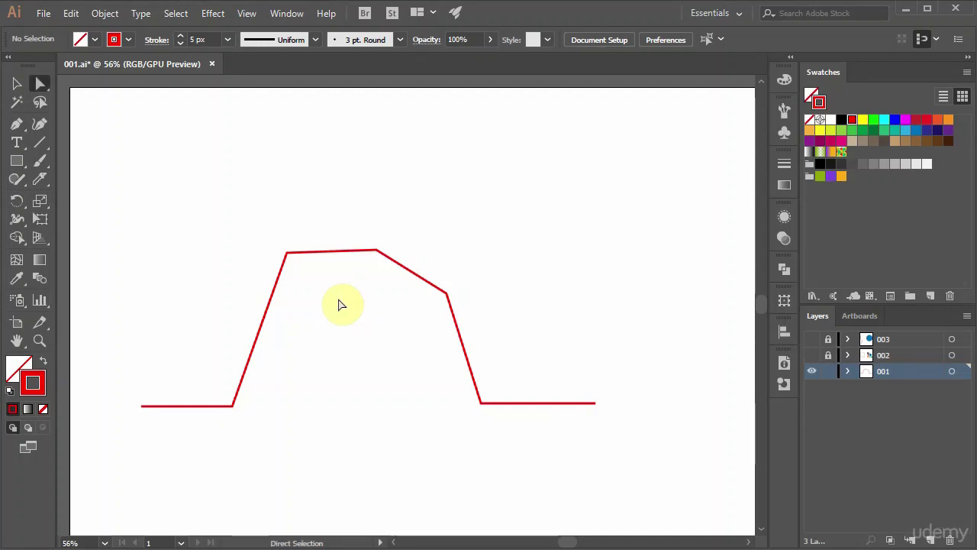
pyautogui.click(376, 252)
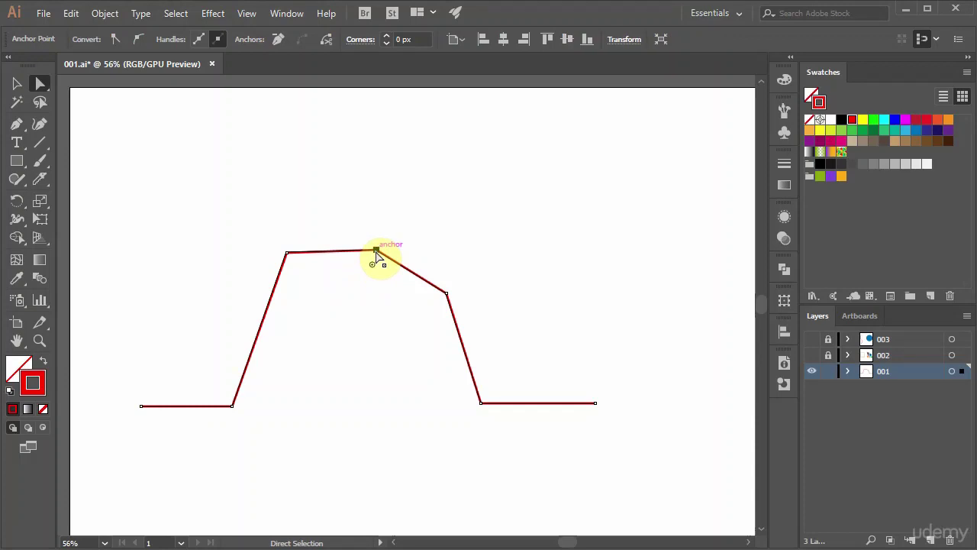
pyautogui.click(328, 42)
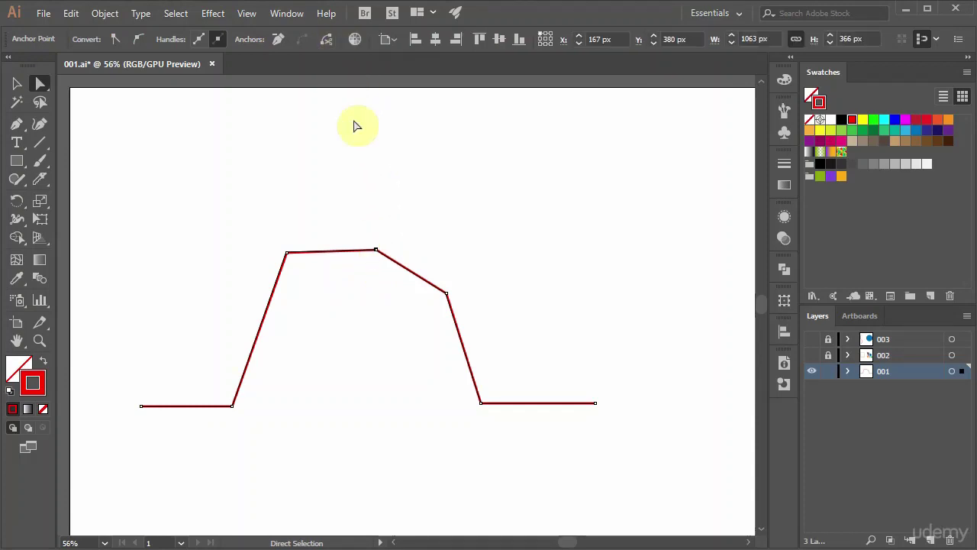
pyautogui.click(368, 265)
pyautogui.moveTo(376, 250); pyautogui.dragTo(377, 228)
pyautogui.click(374, 291)
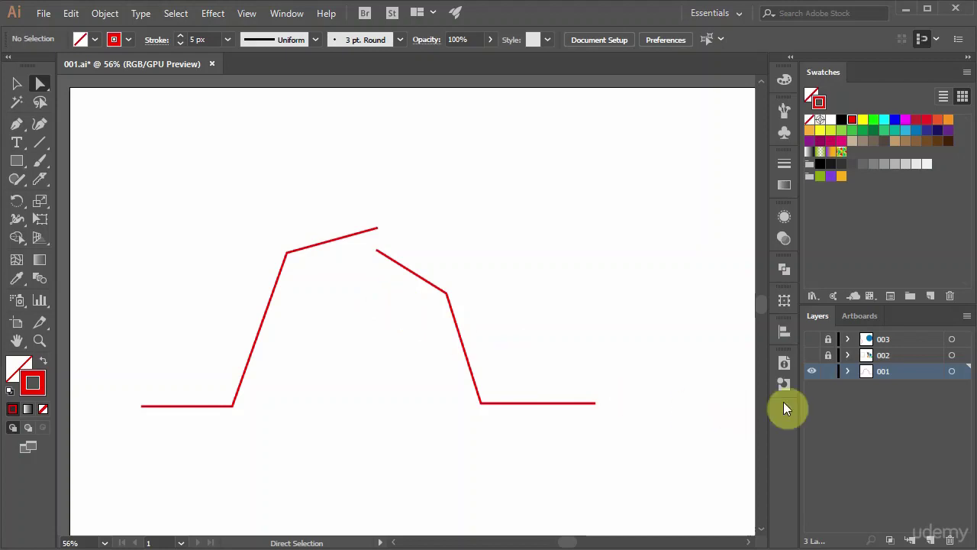
pyautogui.click(813, 355)
# Step: Hide and lock layer 001, and make layer 002 the active layer
pyautogui.click(815, 371)
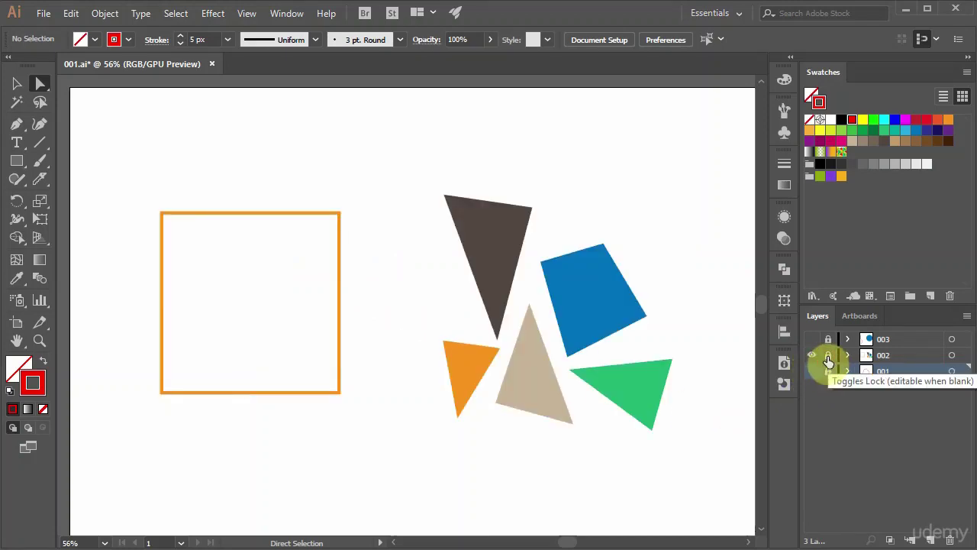
pyautogui.click(829, 371)
pyautogui.click(885, 355)
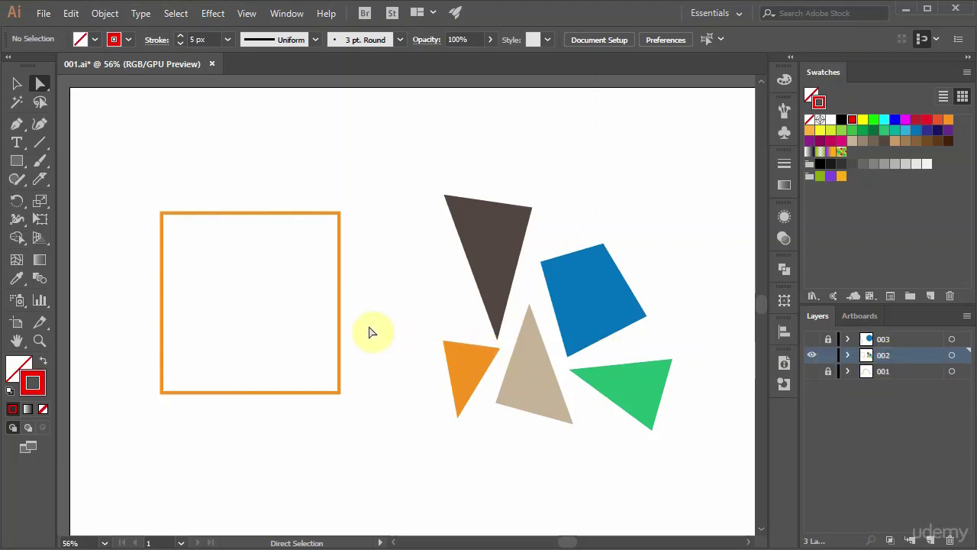
# Step: Delete the orange square's top-left corner anchor, then undo to restore the square
pyautogui.click(162, 214)
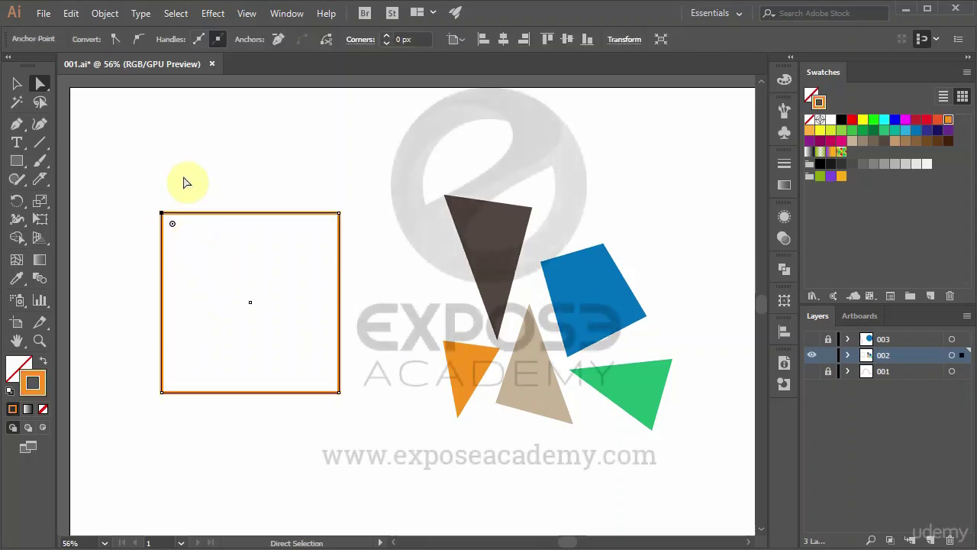
pyautogui.press('Delete')
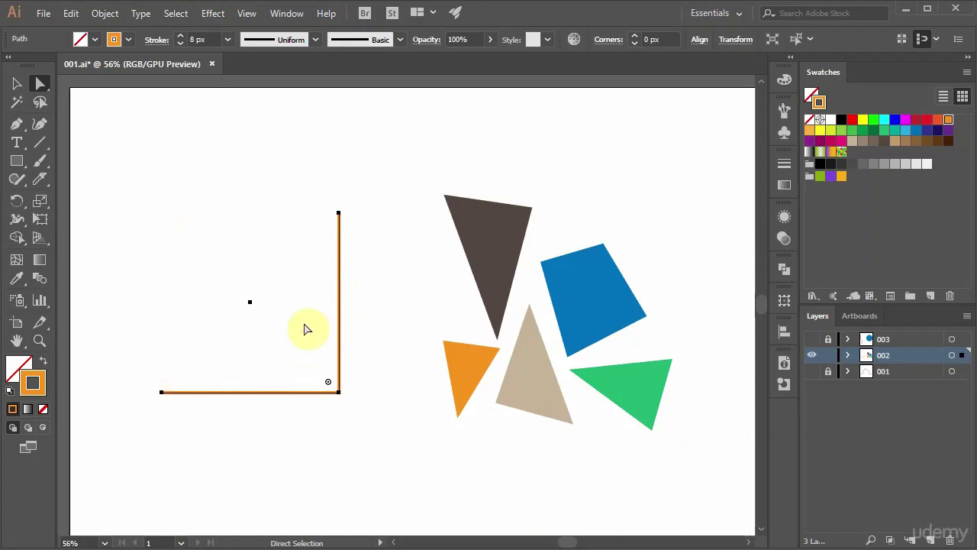
pyautogui.press('ctrl')
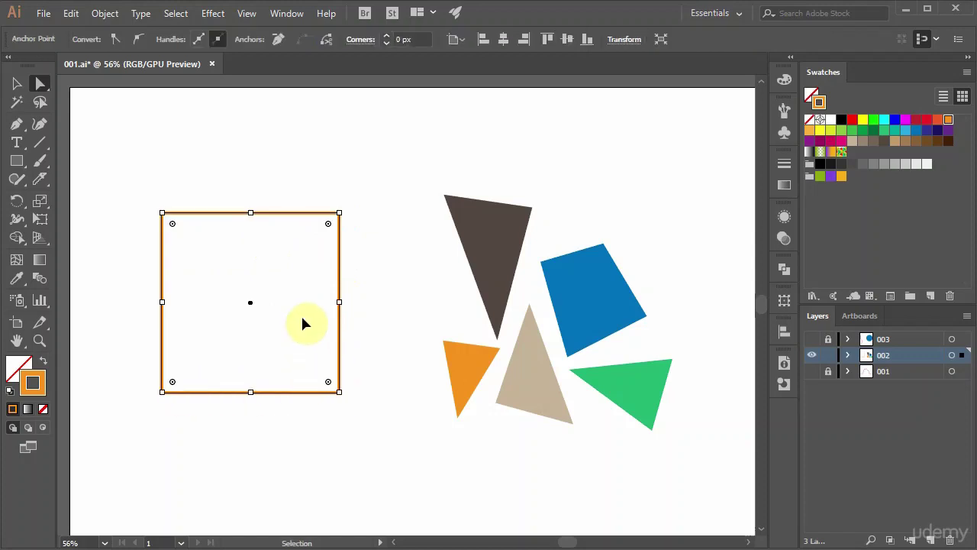
pyautogui.press('a')
pyautogui.click(229, 191)
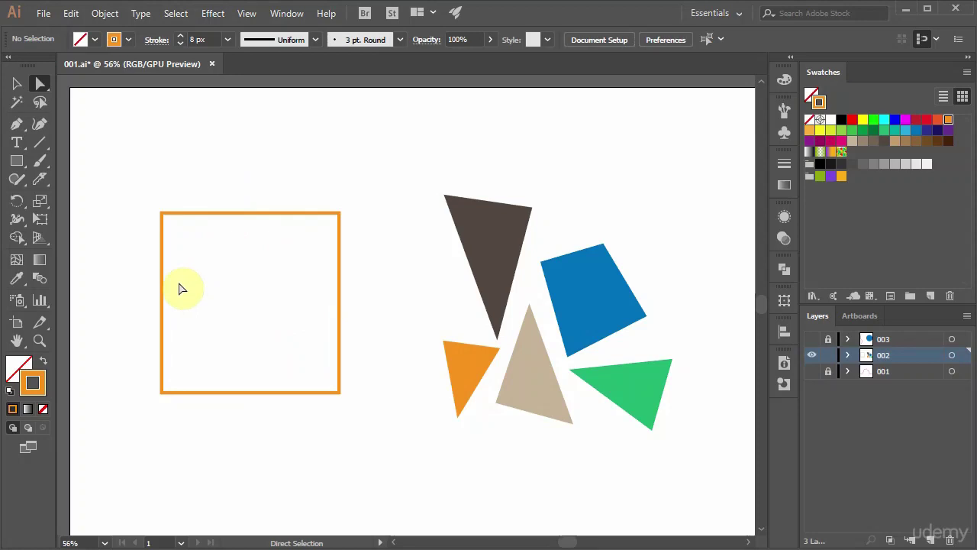
# Step: Delete the square's left edge and rejoin the open ends with Ctrl+J
pyautogui.moveTo(131, 281); pyautogui.dragTo(187, 319)
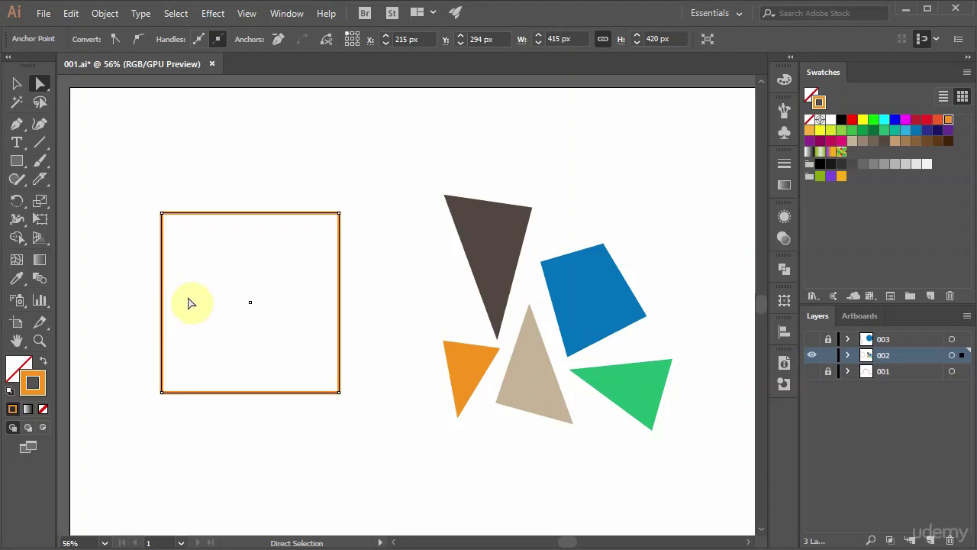
pyautogui.press('Delete')
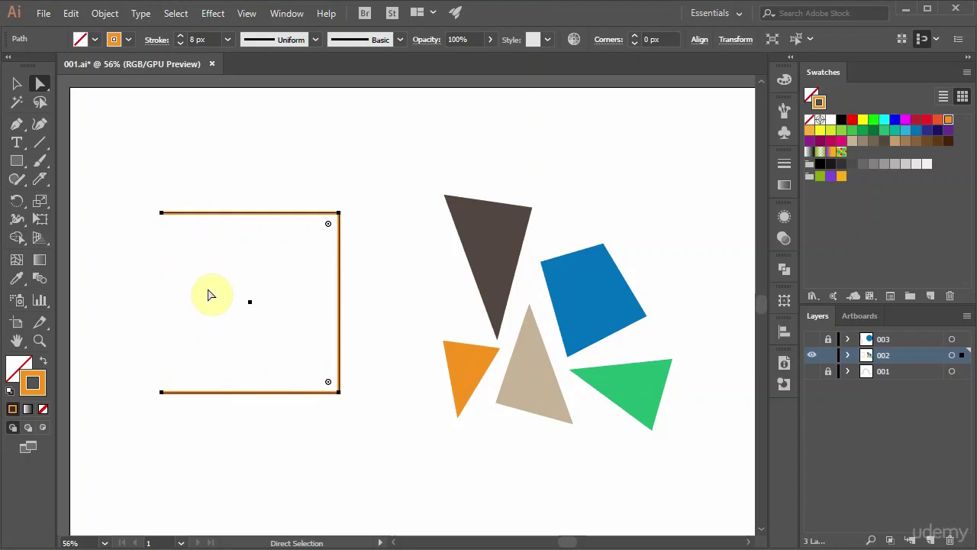
pyautogui.hotkey('ctrl', 'j')
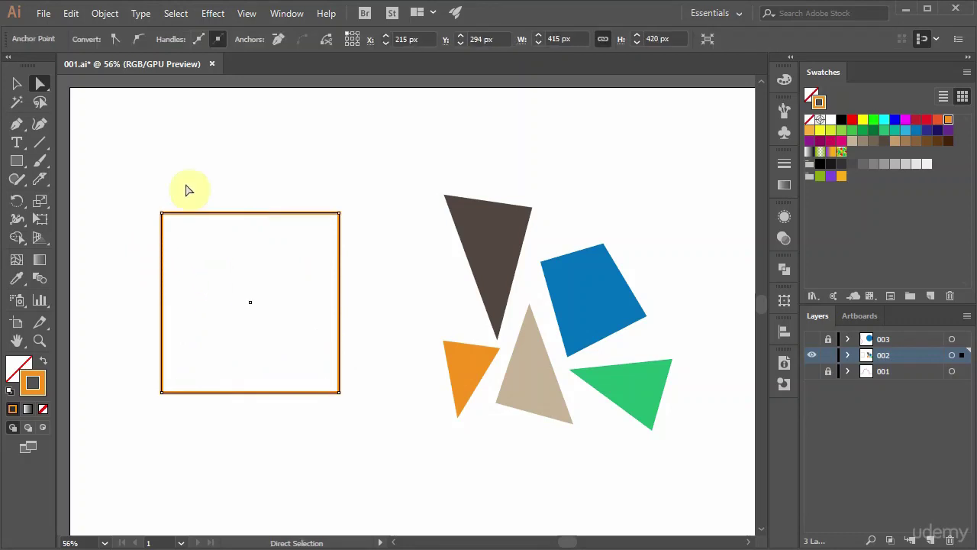
pyautogui.click(187, 188)
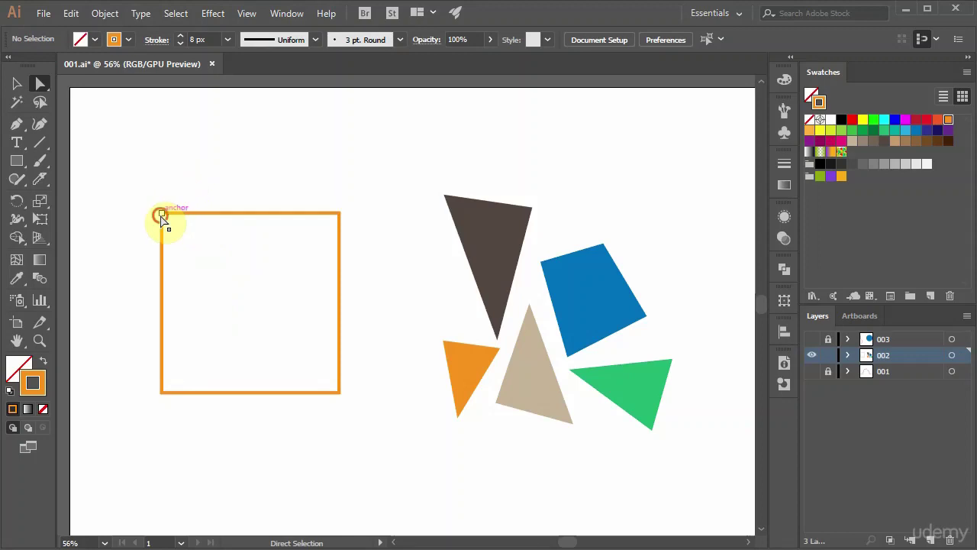
# Step: Remove the square's top-left anchor so the outline becomes a right triangle
pyautogui.click(161, 216)
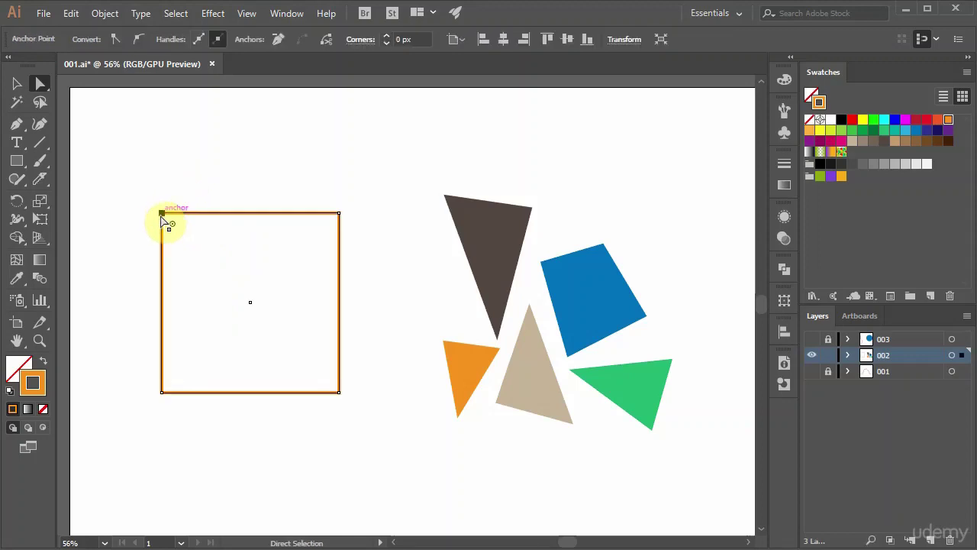
pyautogui.click(276, 43)
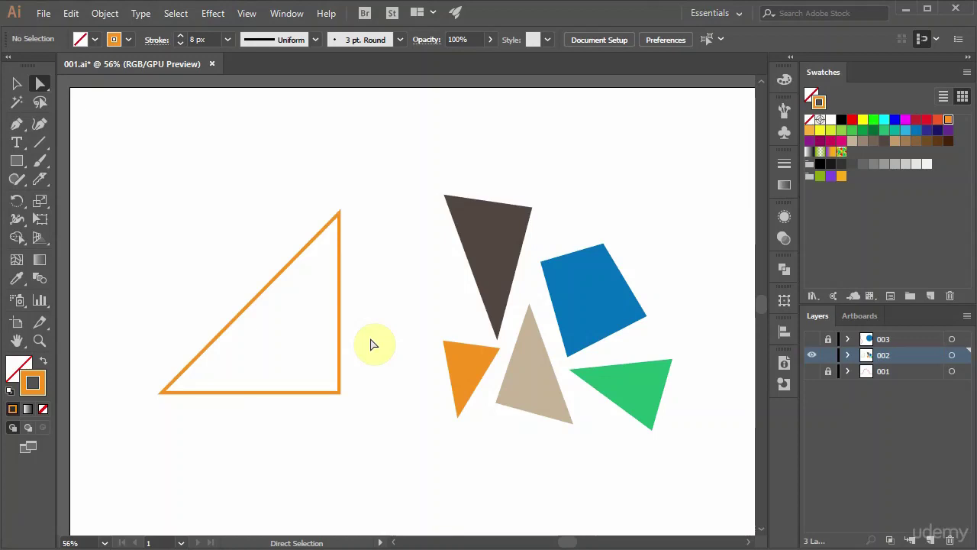
pyautogui.click(40, 181)
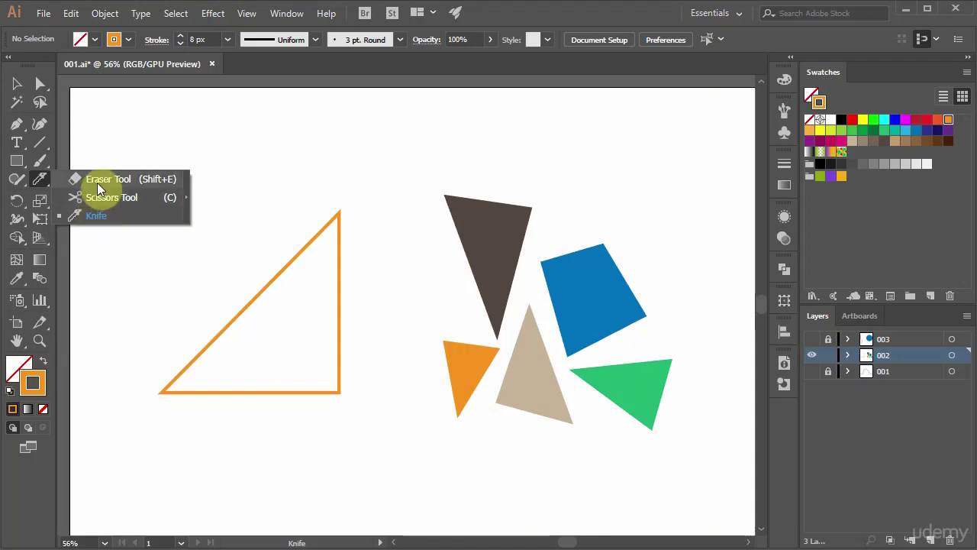
# Step: Erase across the orange triangle's top corner and lower edges, splitting it into pieces
pyautogui.click(96, 180)
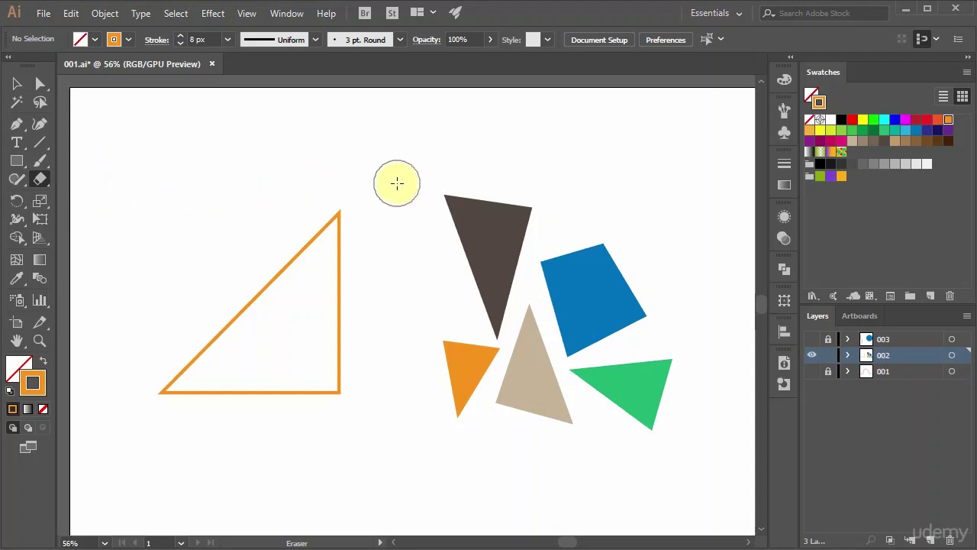
pyautogui.moveTo(270, 203)
pyautogui.mouseDown()
pyautogui.moveTo(329, 225)
pyautogui.moveTo(377, 270)
pyautogui.mouseUp()
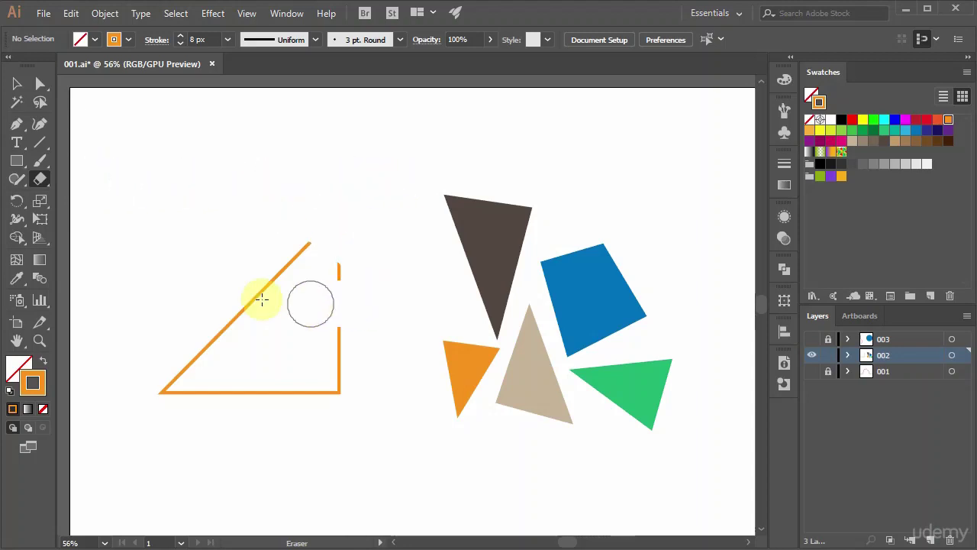
pyautogui.moveTo(262, 300)
pyautogui.mouseDown()
pyautogui.moveTo(217, 312)
pyautogui.moveTo(271, 453)
pyautogui.mouseUp()
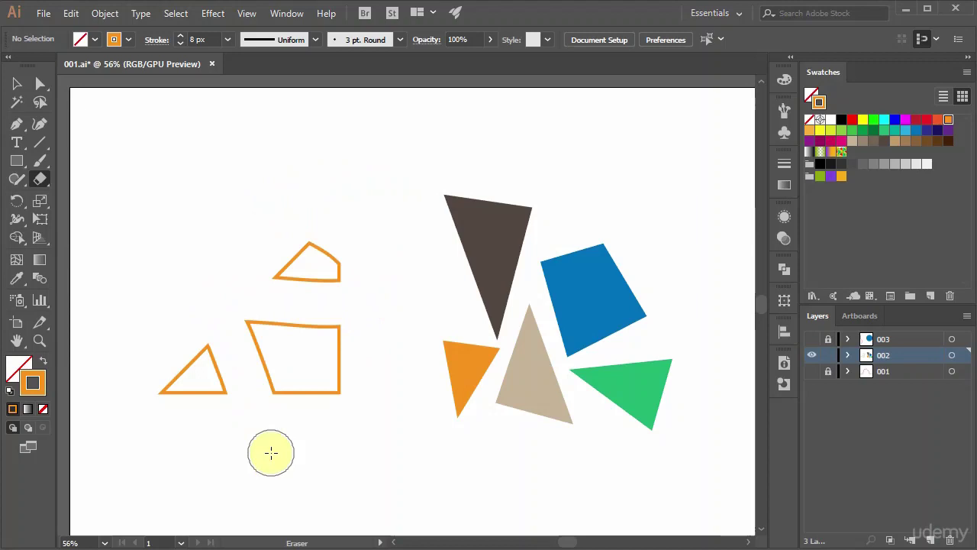
# Step: Try eraser options of 51° angle and about 58% roundness, then cancel the changes
pyautogui.doubleClick(39, 181)
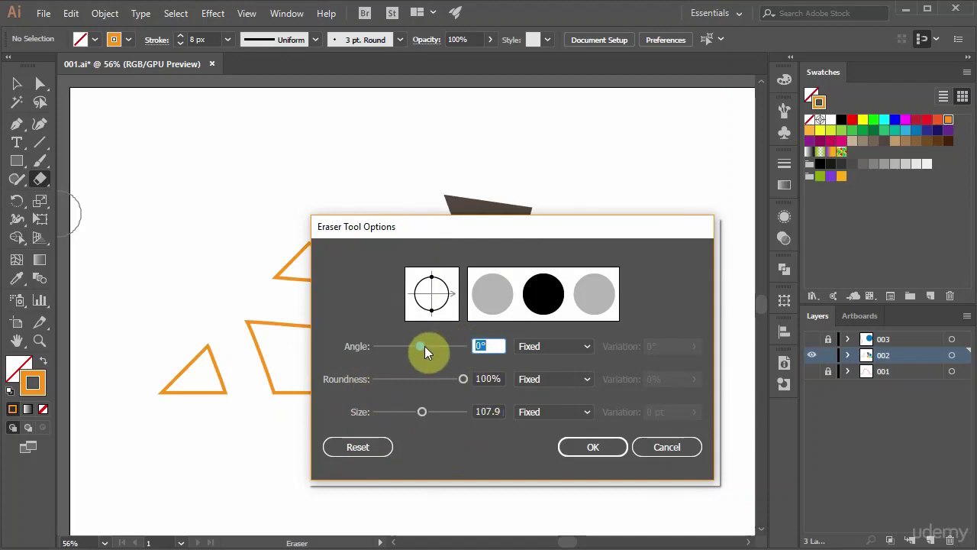
pyautogui.moveTo(425, 349); pyautogui.dragTo(433, 346)
pyautogui.moveTo(459, 385); pyautogui.dragTo(428, 378)
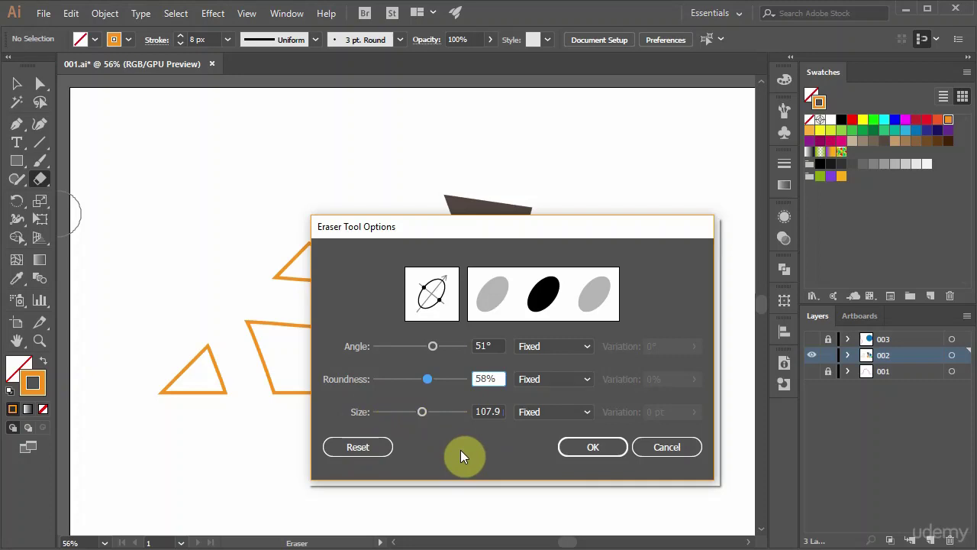
pyautogui.click(658, 448)
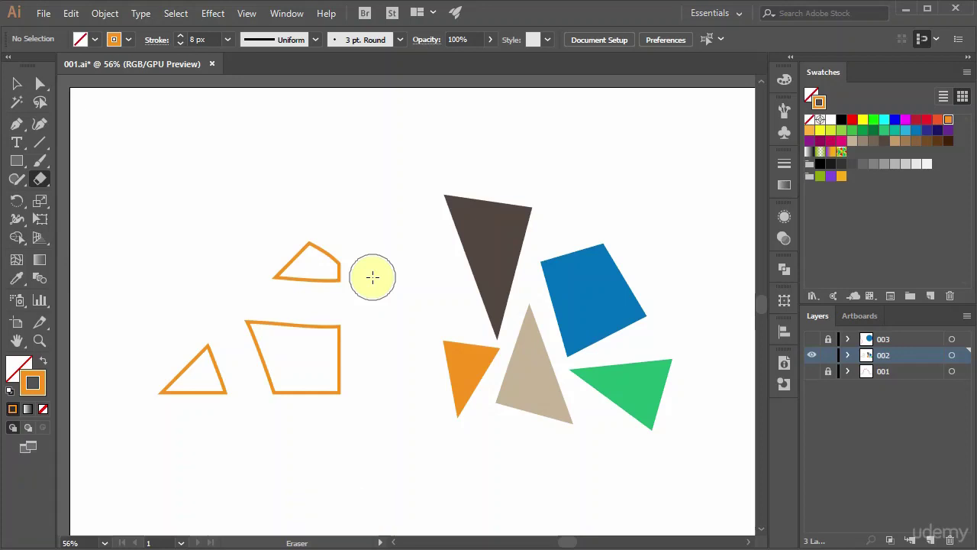
# Step: Enlarge the eraser brush with ] twice, then shrink it back with [ twice
pyautogui.press(']')
pyautogui.press(']')
pyautogui.press(']')
pyautogui.press(']')
pyautogui.press(']')
pyautogui.press(']')
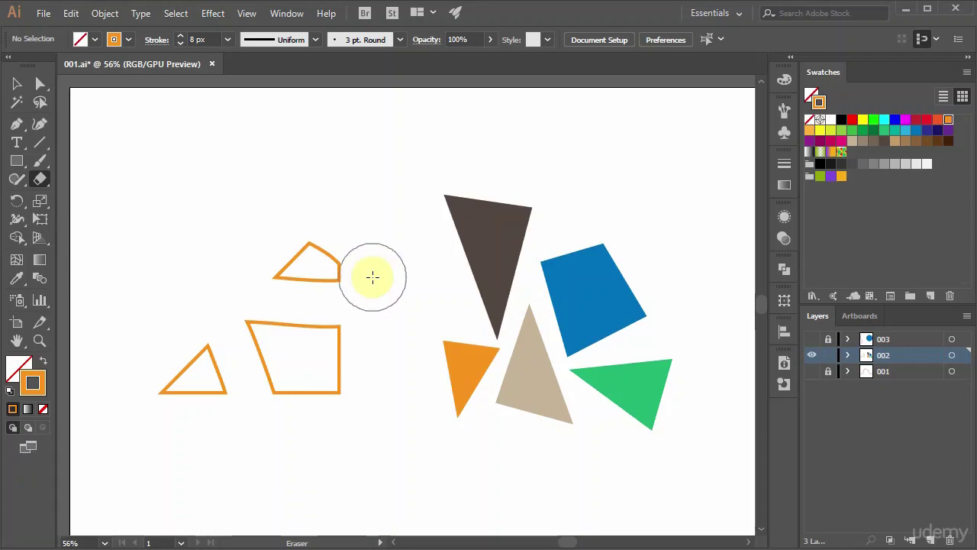
pyautogui.press(']')
pyautogui.press(']')
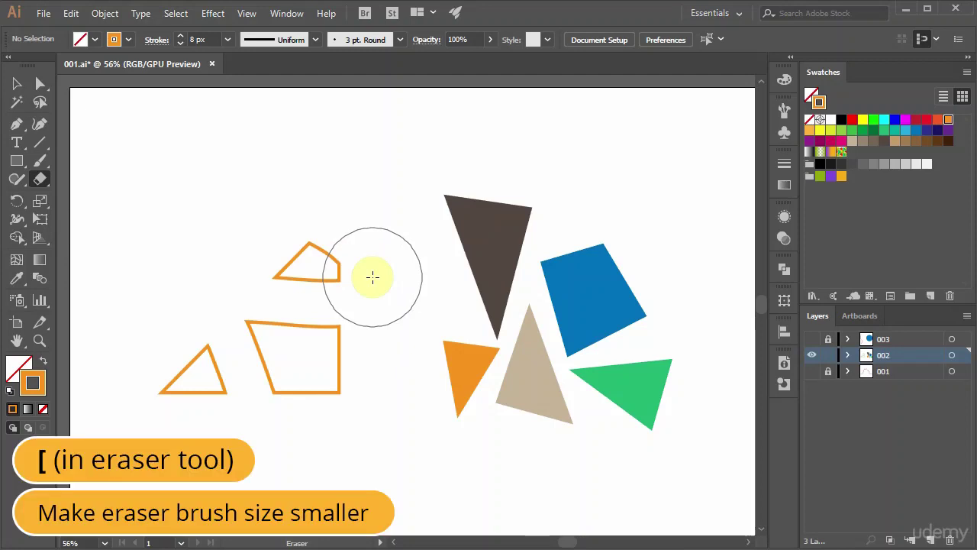
pyautogui.press('[')
pyautogui.press('[')
pyautogui.press('[')
pyautogui.press('[')
pyautogui.press('[')
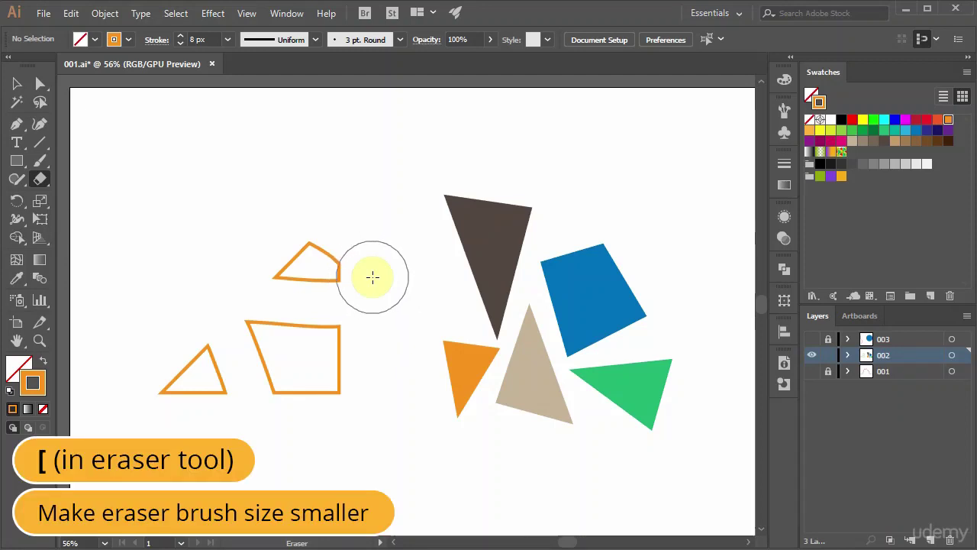
pyautogui.press('[')
pyautogui.press('[')
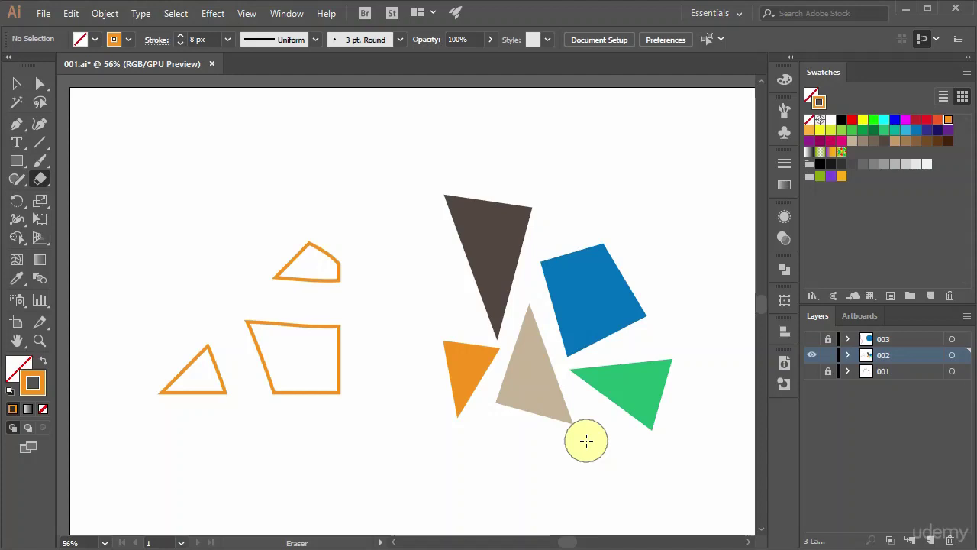
# Step: Select the beige triangle and erase a strip through it with the Eraser
pyautogui.press('v')
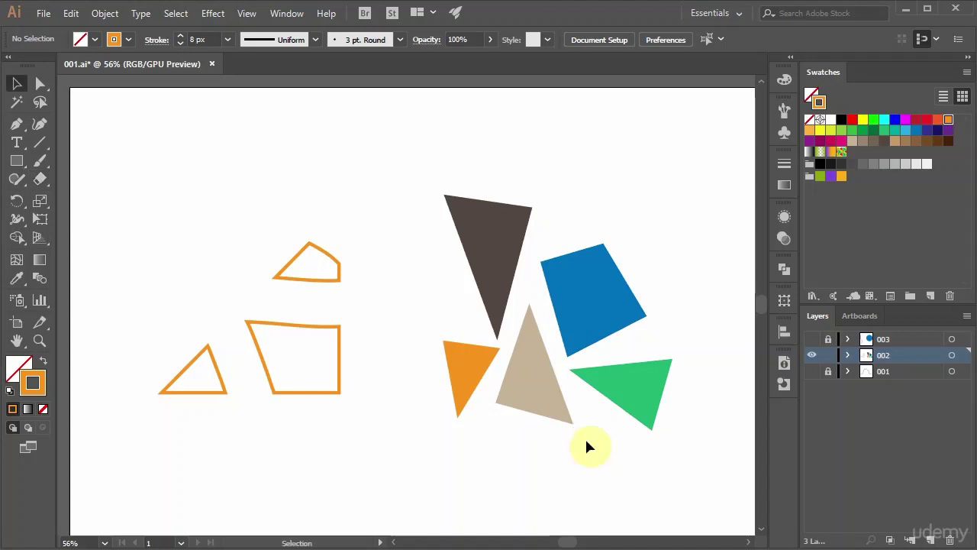
pyautogui.click(533, 374)
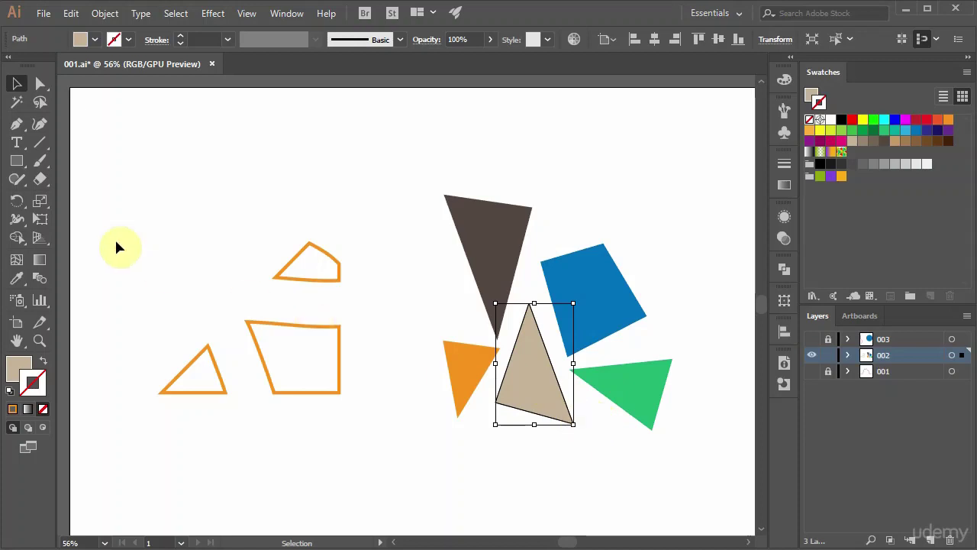
pyautogui.click(41, 180)
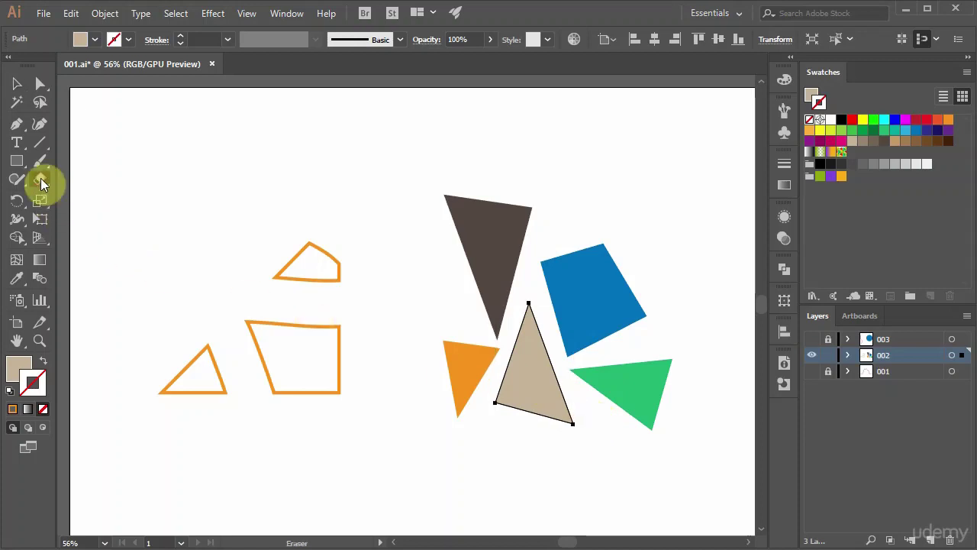
pyautogui.moveTo(687, 352)
pyautogui.mouseDown()
pyautogui.moveTo(487, 321)
pyautogui.moveTo(417, 326)
pyautogui.moveTo(412, 346)
pyautogui.moveTo(468, 376)
pyautogui.moveTo(684, 435)
pyautogui.mouseUp()
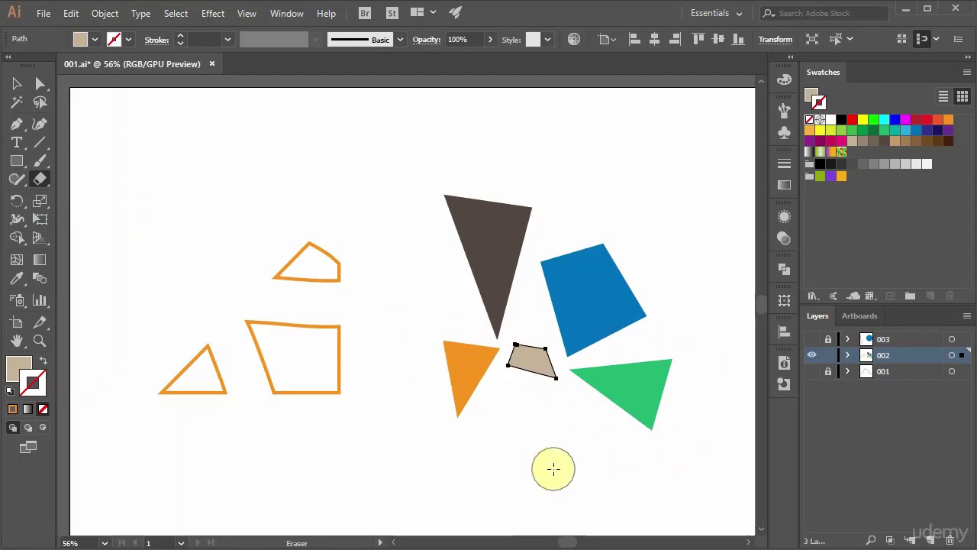
# Step: Lock and hide layer 002, show layers 001 and 003, and make 003 active
pyautogui.click(828, 355)
pyautogui.keyDown('alt'); pyautogui.click(812, 355); pyautogui.keyUp('alt')
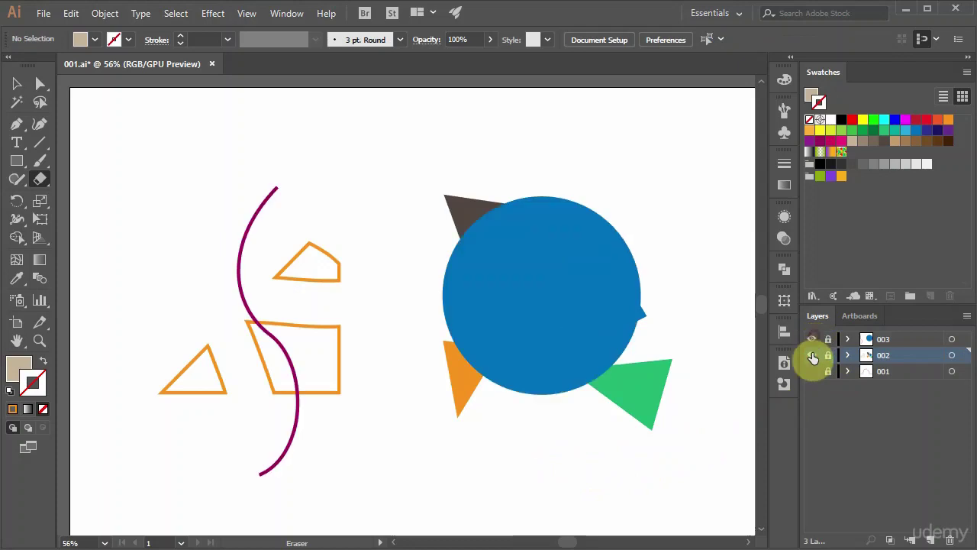
pyautogui.click(813, 355)
pyautogui.click(898, 342)
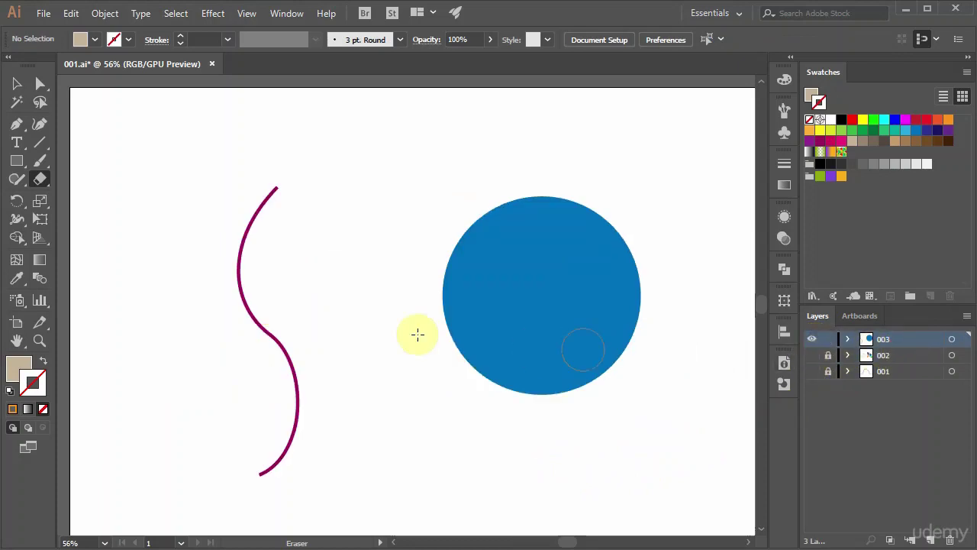
# Step: Cut the purple curve with the Scissors and move its upper piece up and right
pyautogui.click(37, 182)
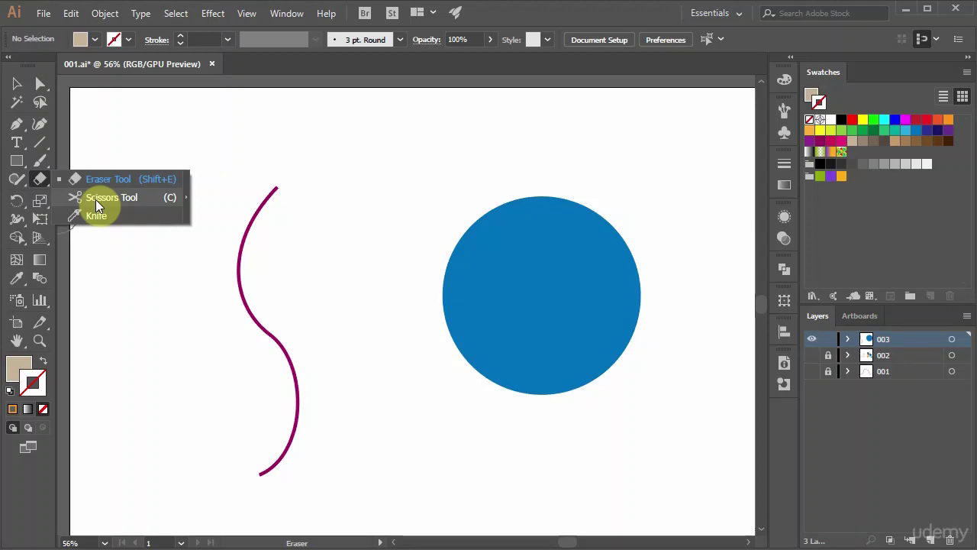
pyautogui.click(95, 199)
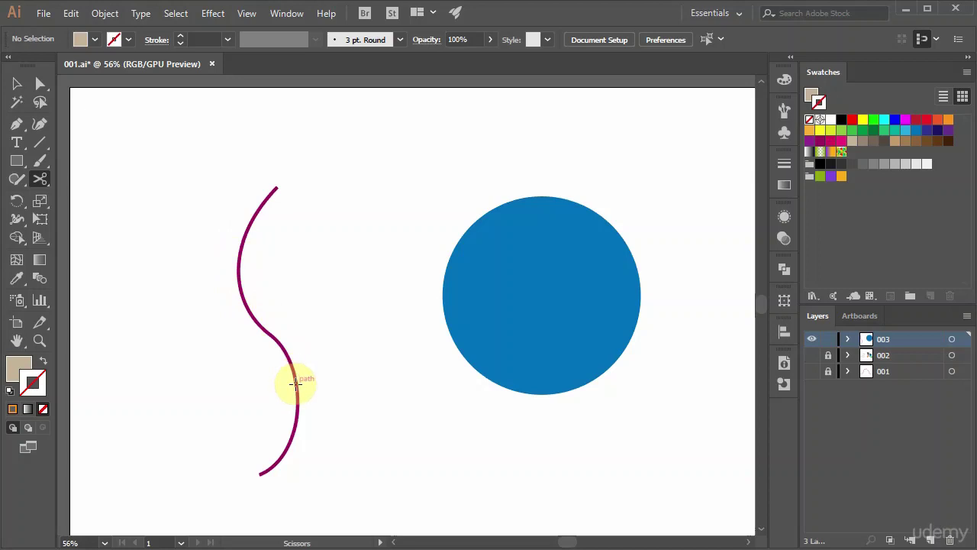
pyautogui.click(238, 271)
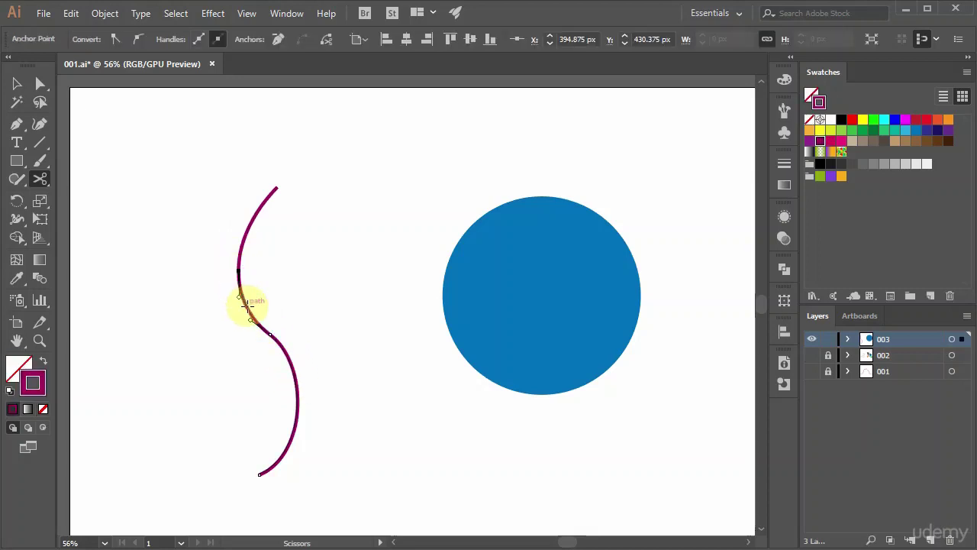
pyautogui.click(17, 83)
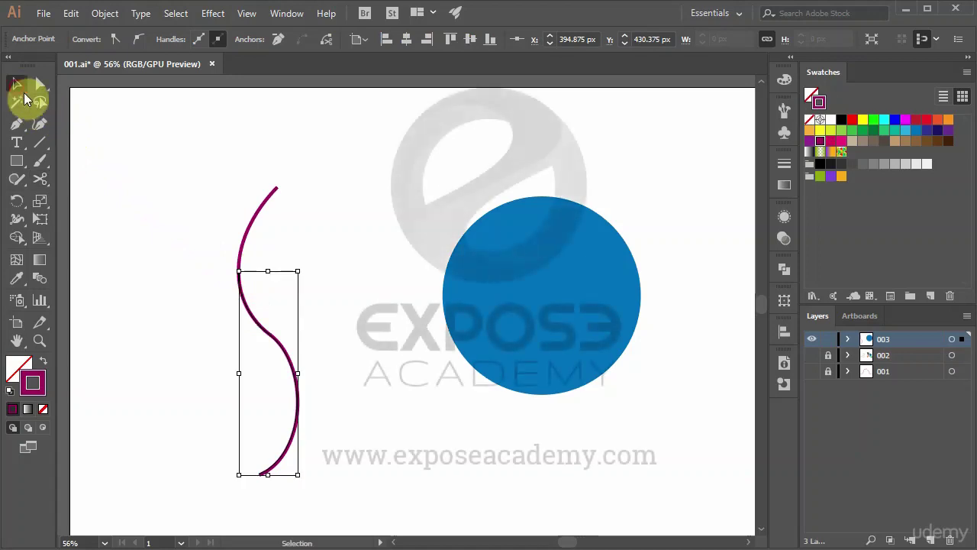
pyautogui.click(249, 238)
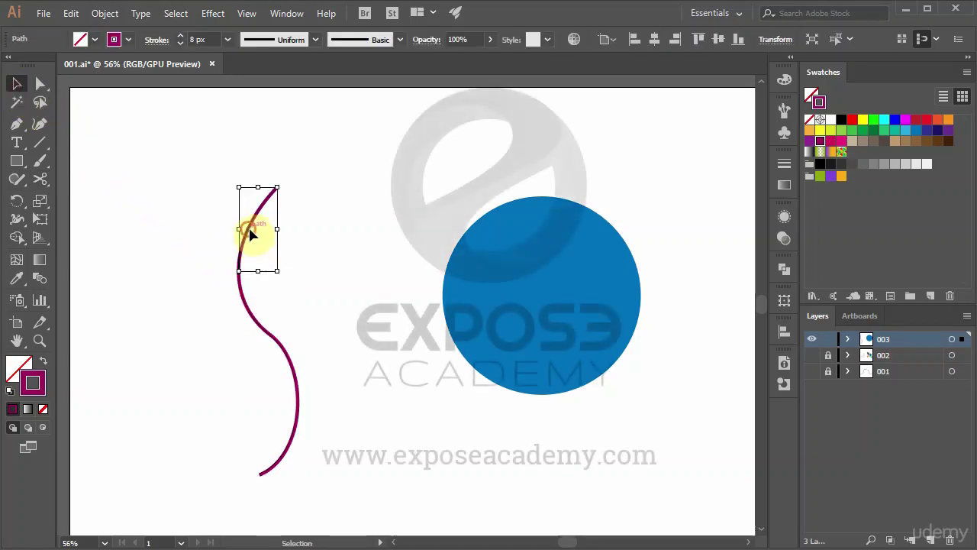
pyautogui.moveTo(248, 233); pyautogui.dragTo(275, 242)
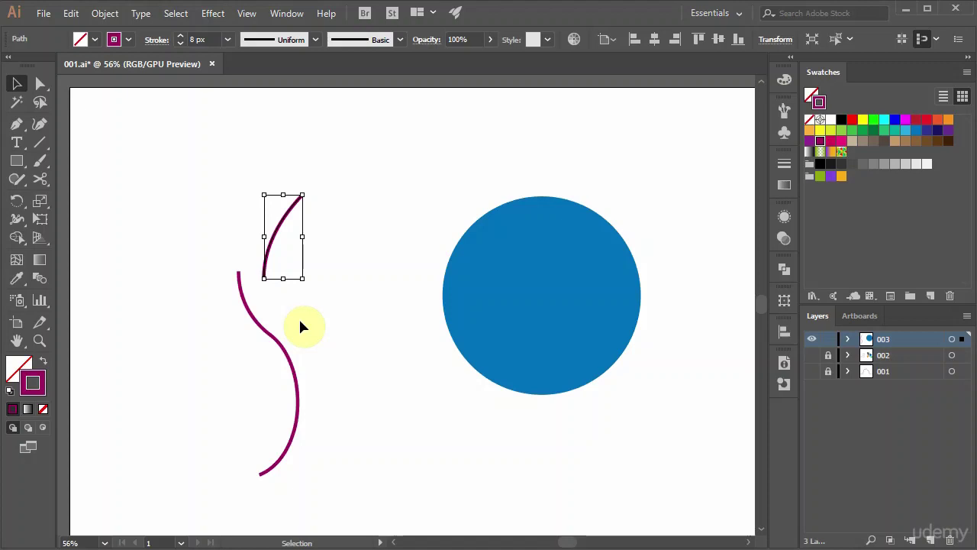
pyautogui.click(299, 321)
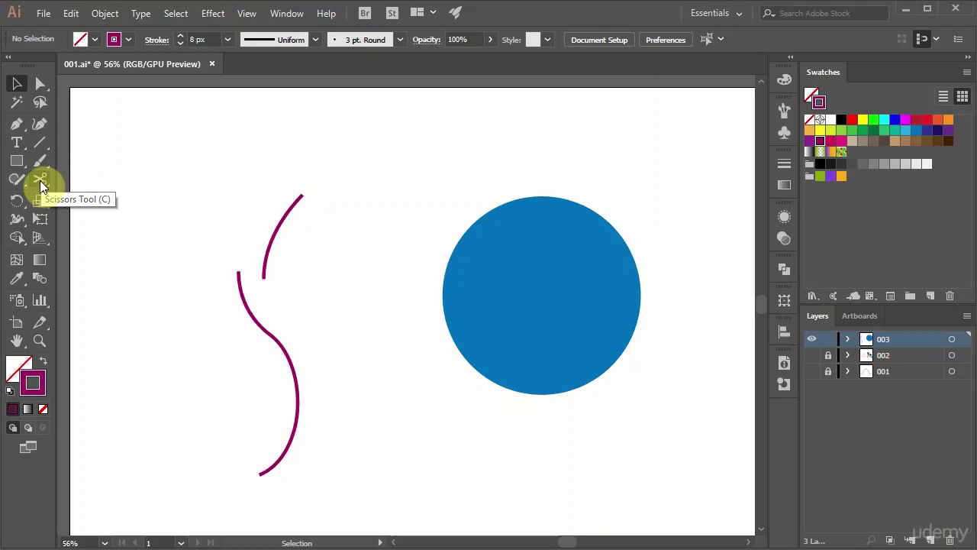
# Step: Try the Scissors inside the blue circle and dismiss the resulting warning
pyautogui.click(41, 181)
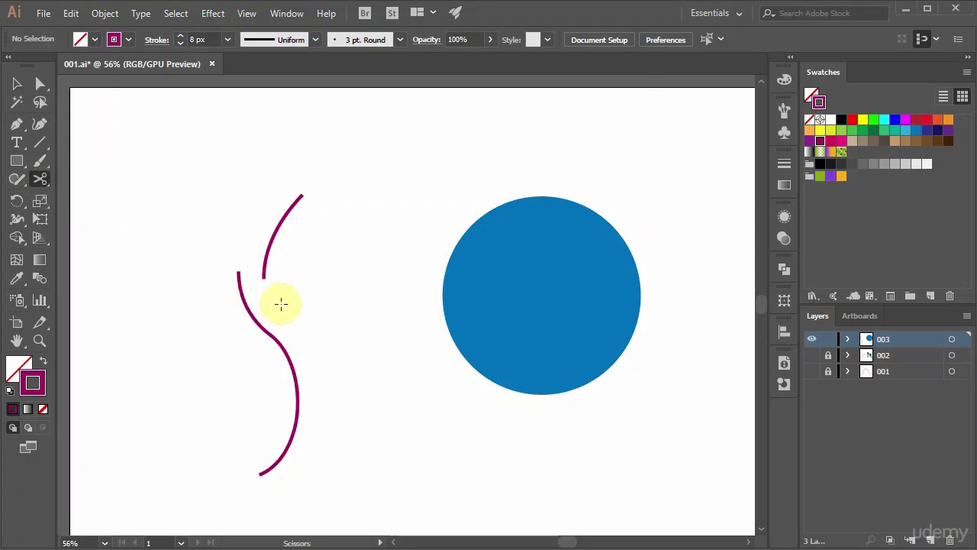
pyautogui.click(537, 313)
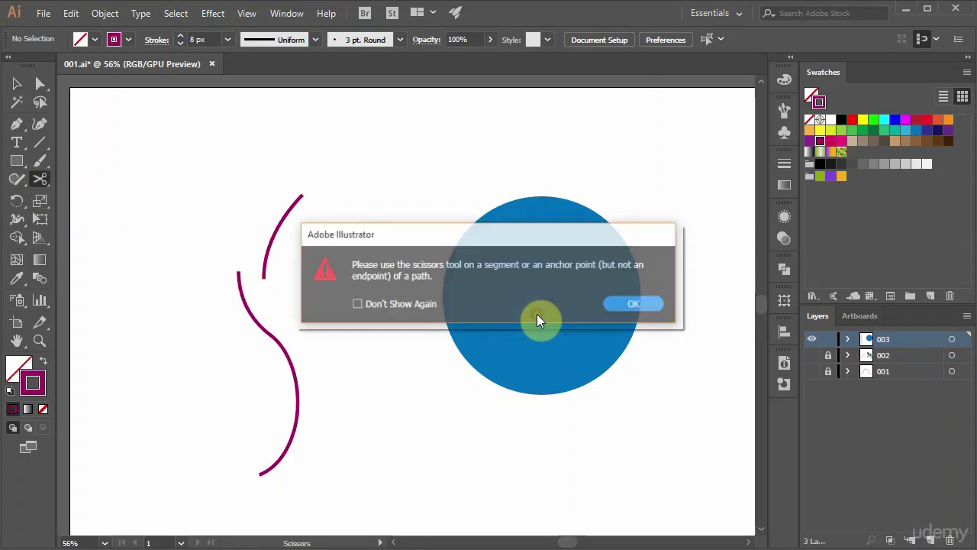
pyautogui.click(634, 305)
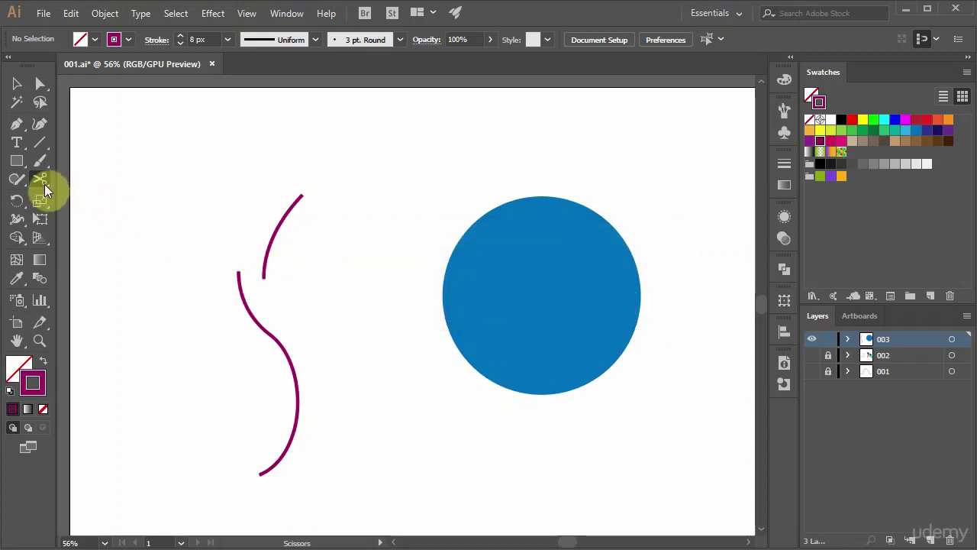
pyautogui.click(38, 181)
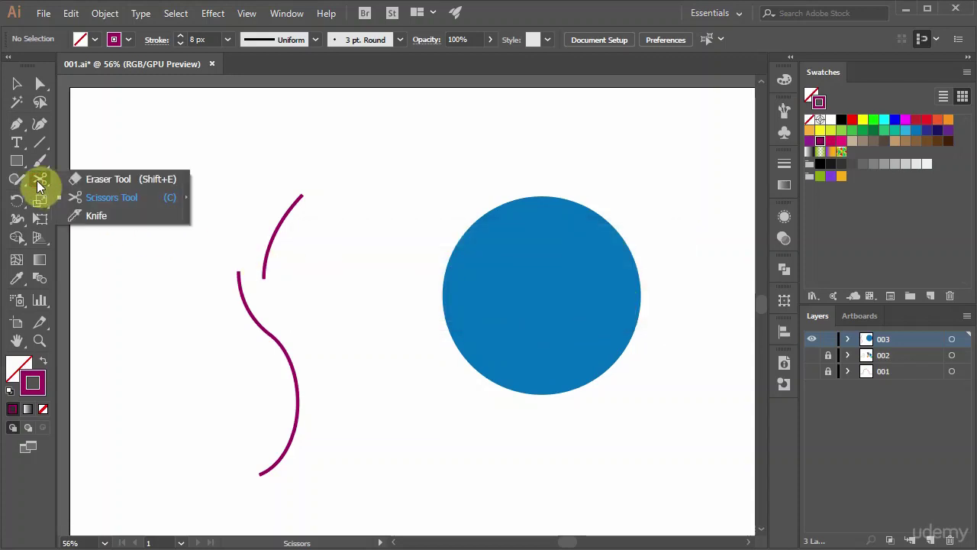
# Step: Knife through the blue circle several times, slicing off its left side and pulling it away
pyautogui.click(88, 215)
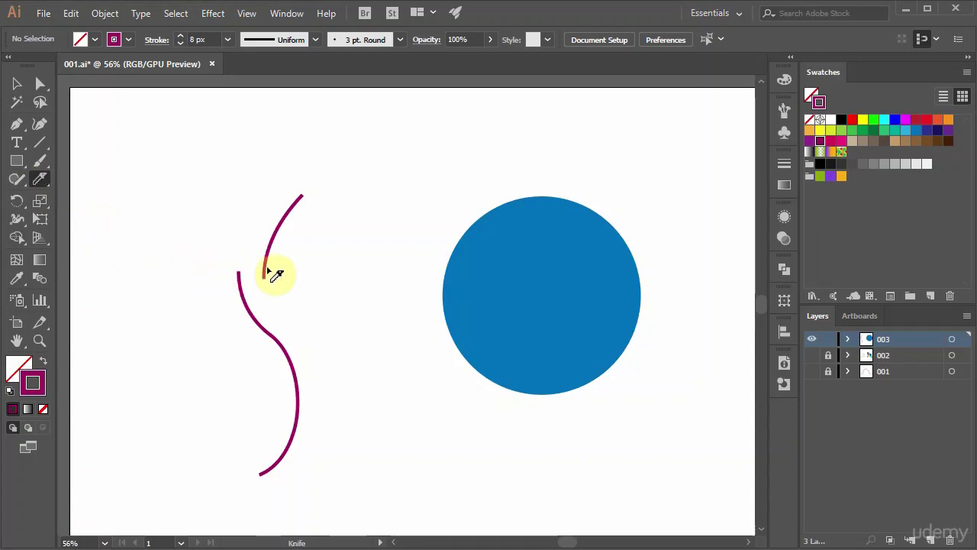
pyautogui.moveTo(364, 299)
pyautogui.mouseDown()
pyautogui.moveTo(472, 325)
pyautogui.moveTo(532, 317)
pyautogui.mouseUp()
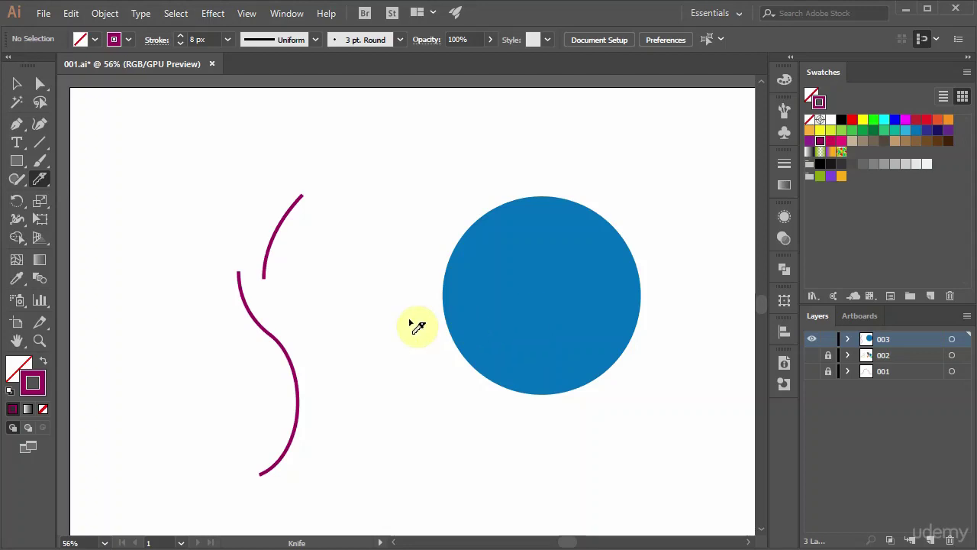
pyautogui.moveTo(417, 327)
pyautogui.mouseDown()
pyautogui.moveTo(537, 334)
pyautogui.moveTo(530, 252)
pyautogui.moveTo(605, 322)
pyautogui.moveTo(604, 191)
pyautogui.mouseUp()
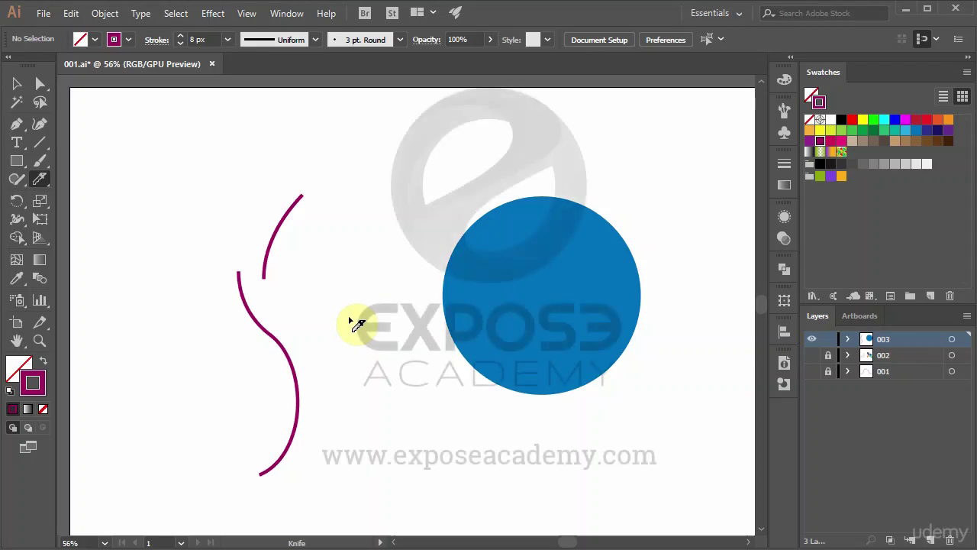
pyautogui.moveTo(301, 325); pyautogui.dragTo(214, 333)
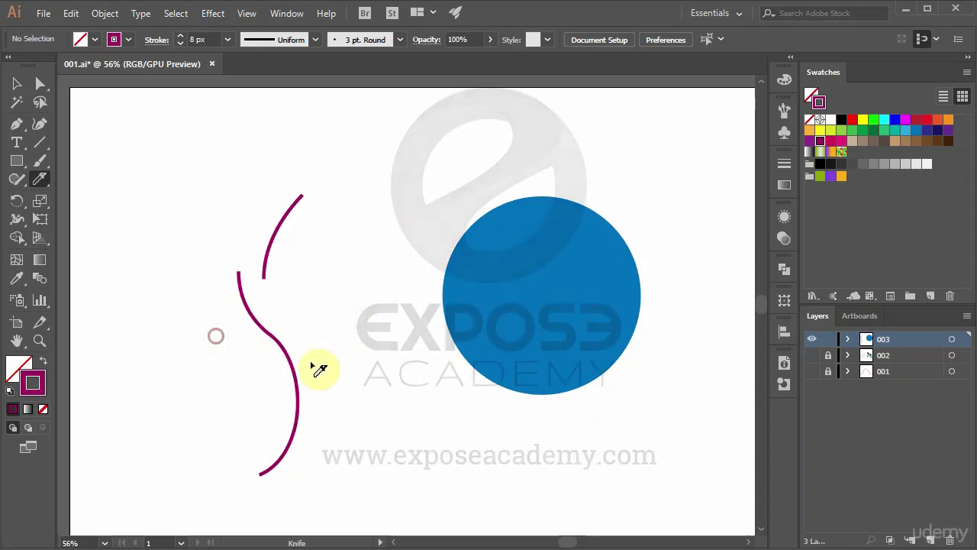
pyautogui.moveTo(313, 360); pyautogui.dragTo(246, 382)
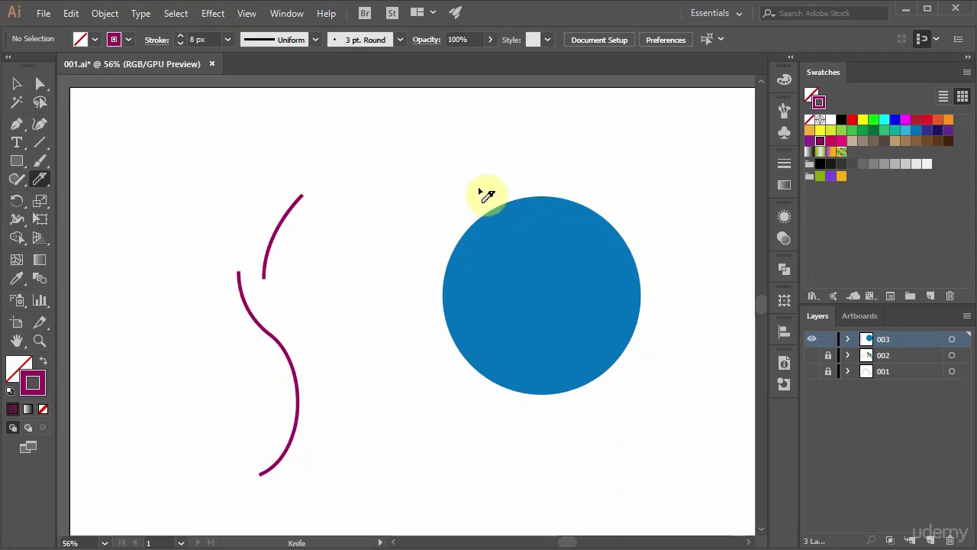
pyautogui.moveTo(480, 190)
pyautogui.mouseDown()
pyautogui.moveTo(484, 316)
pyautogui.moveTo(445, 399)
pyautogui.moveTo(438, 394)
pyautogui.mouseUp()
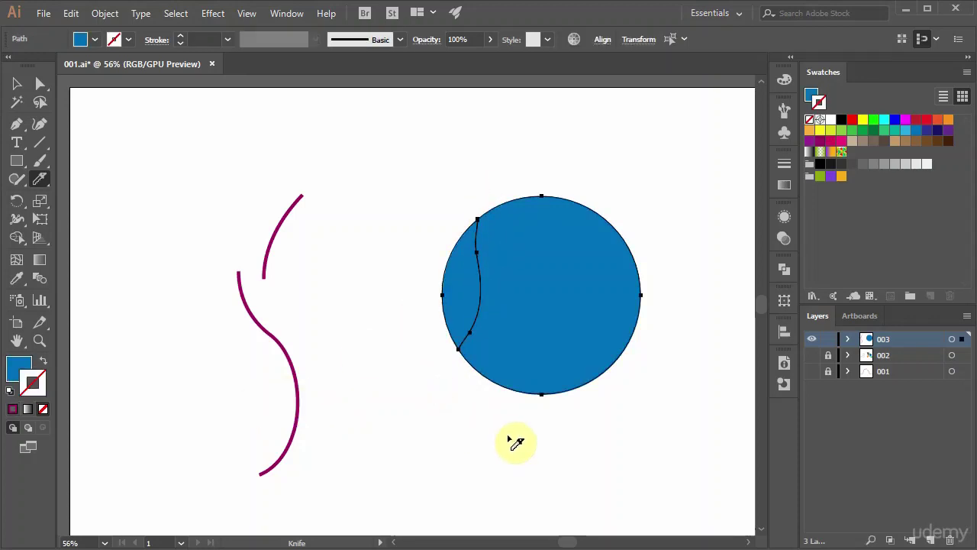
pyautogui.click(17, 84)
pyautogui.click(295, 231)
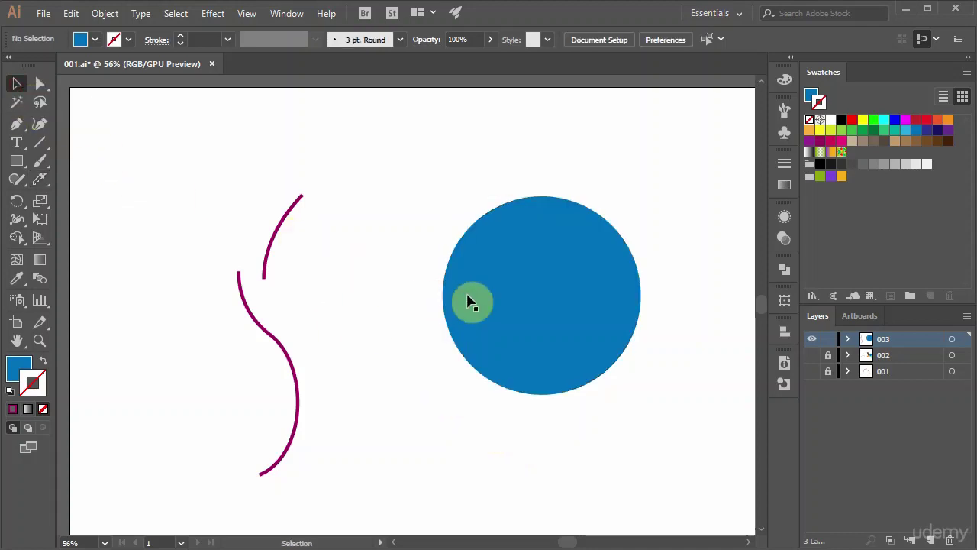
pyautogui.moveTo(466, 301); pyautogui.dragTo(446, 299)
pyautogui.click(175, 231)
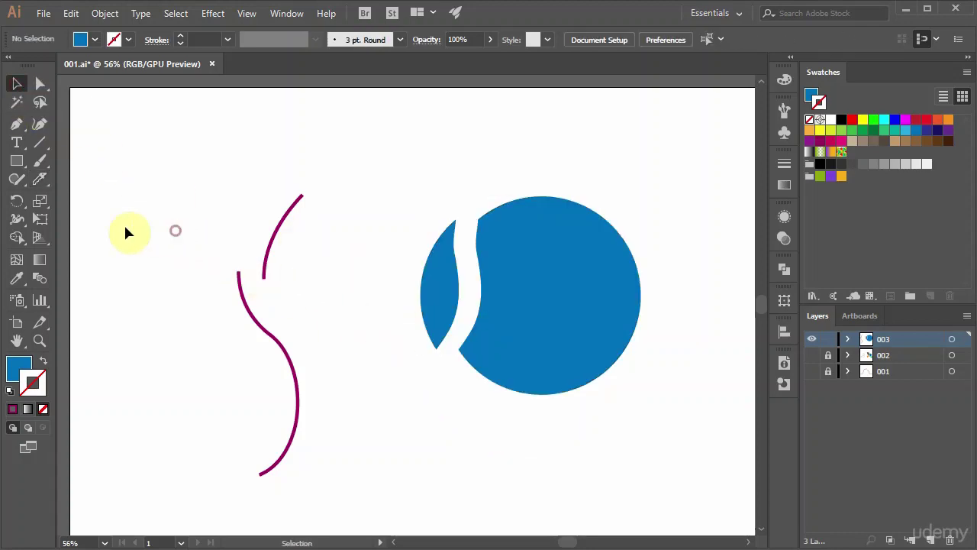
# Step: Slice the right side off the blue circle and move that slice away
pyautogui.click(40, 178)
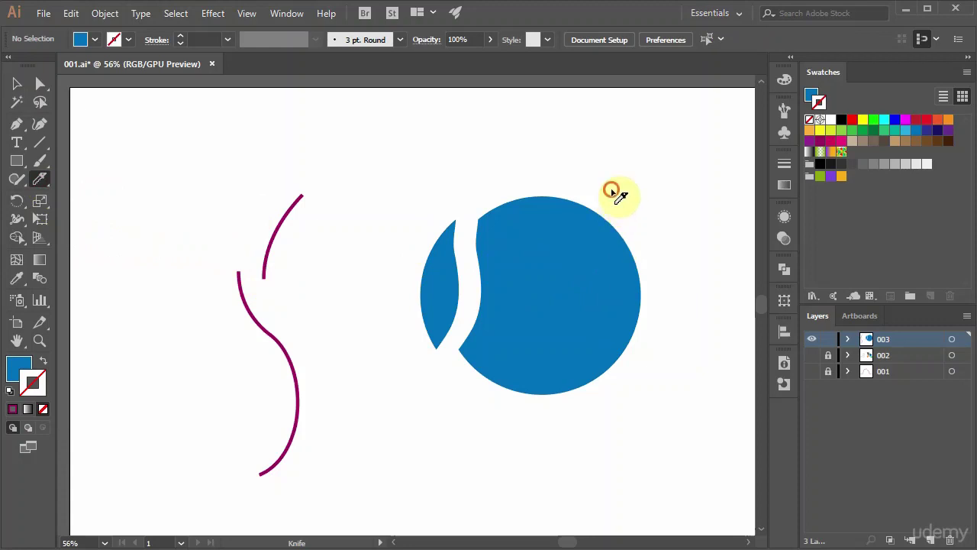
pyautogui.moveTo(611, 190)
pyautogui.mouseDown()
pyautogui.moveTo(573, 388)
pyautogui.moveTo(544, 454)
pyautogui.mouseUp()
pyautogui.press('ctrl')
pyautogui.keyDown('ctrl'); pyautogui.click(661, 375); pyautogui.keyUp('ctrl')
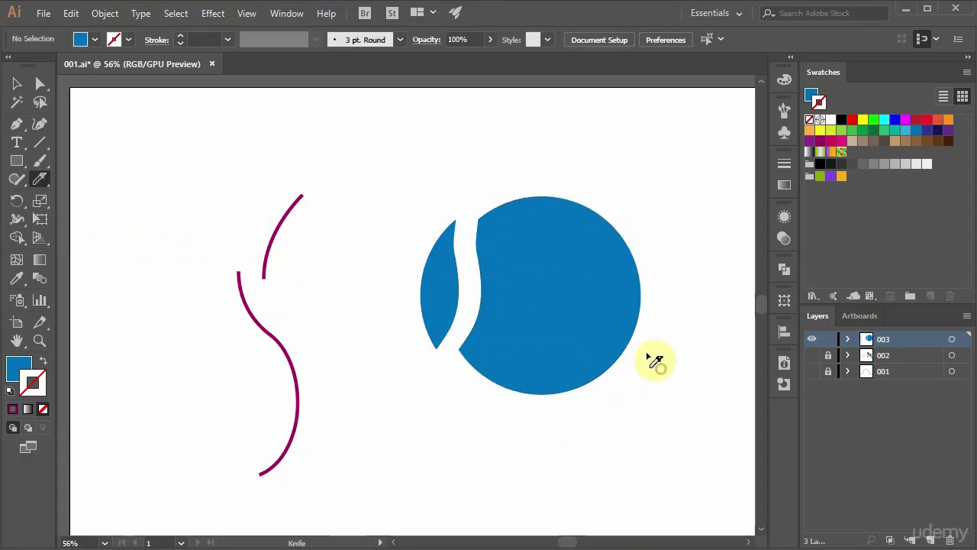
pyautogui.moveTo(617, 326); pyautogui.dragTo(645, 334)
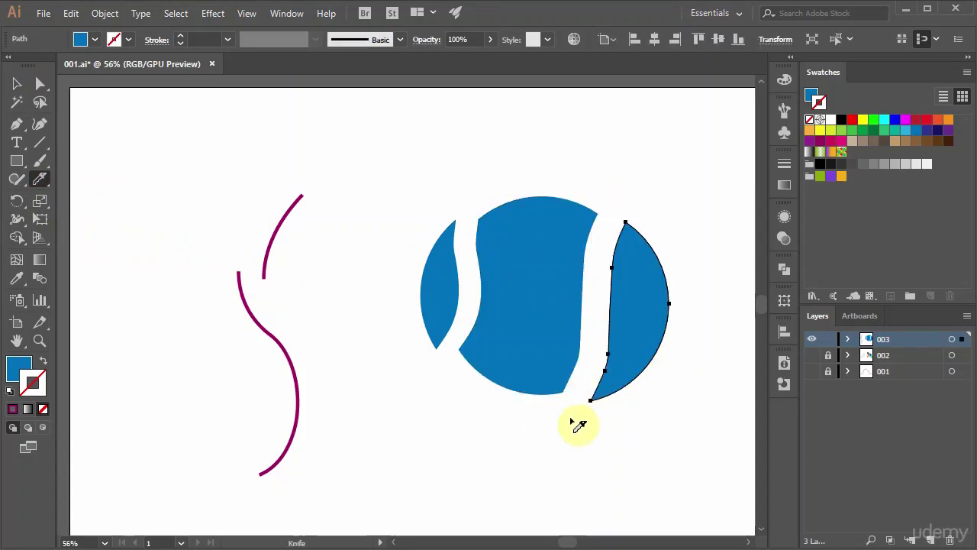
pyautogui.keyDown('ctrl'); pyautogui.click(565, 427); pyautogui.keyUp('ctrl')
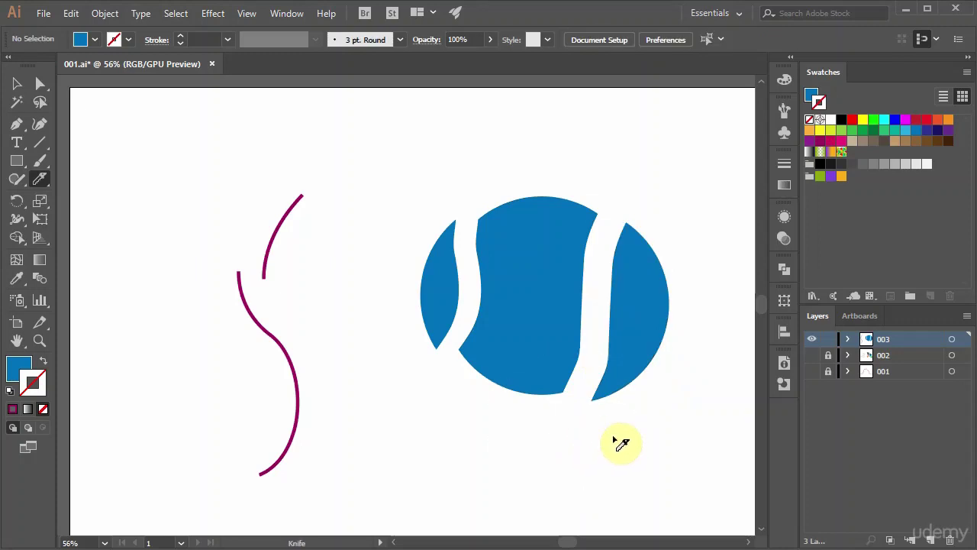
# Step: Cut the middle slice into three pieces and pull its top and bottom pieces apart
pyautogui.keyDown('ctrl'); pyautogui.click(536, 299); pyautogui.keyUp('ctrl')
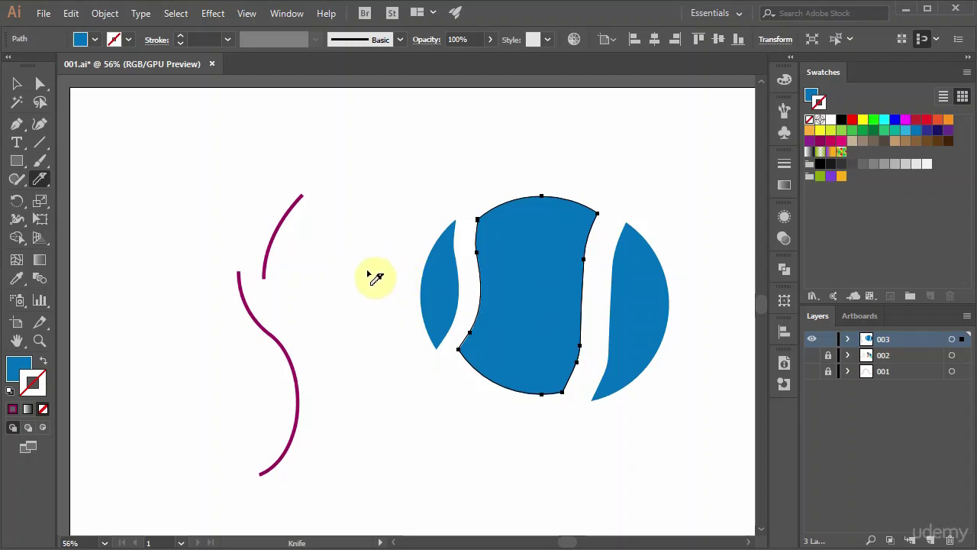
pyautogui.moveTo(392, 279)
pyautogui.mouseDown()
pyautogui.moveTo(554, 282)
pyautogui.moveTo(665, 310)
pyautogui.moveTo(687, 329)
pyautogui.moveTo(383, 333)
pyautogui.mouseUp()
pyautogui.click(17, 84)
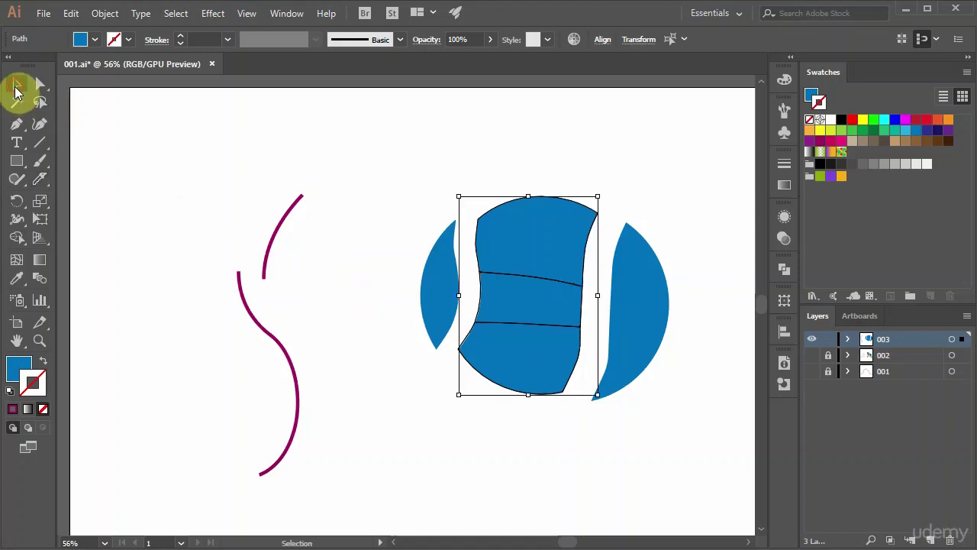
pyautogui.click(349, 183)
pyautogui.moveTo(524, 262); pyautogui.dragTo(524, 240)
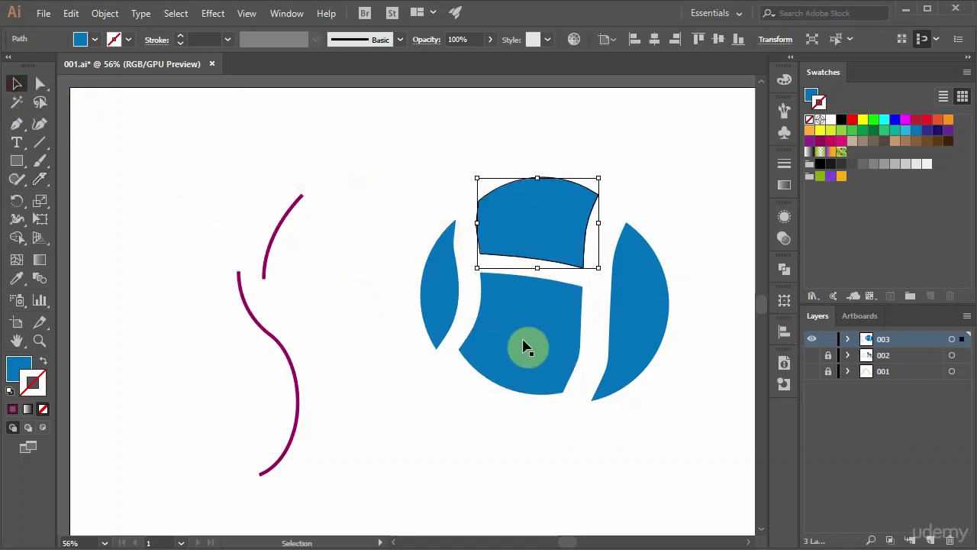